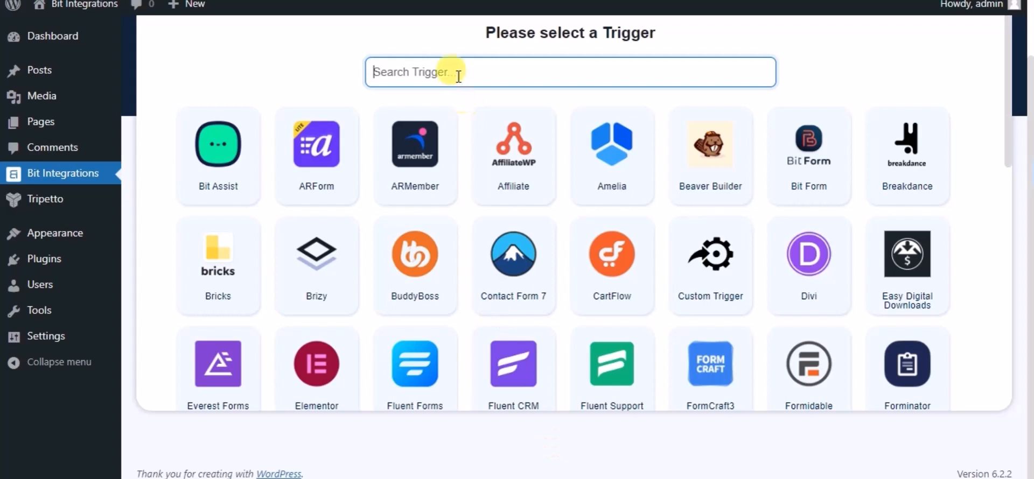
# Choose Tripetto as the trigger with the form Name and continue to the action selection.
pyautogui.write('tri')
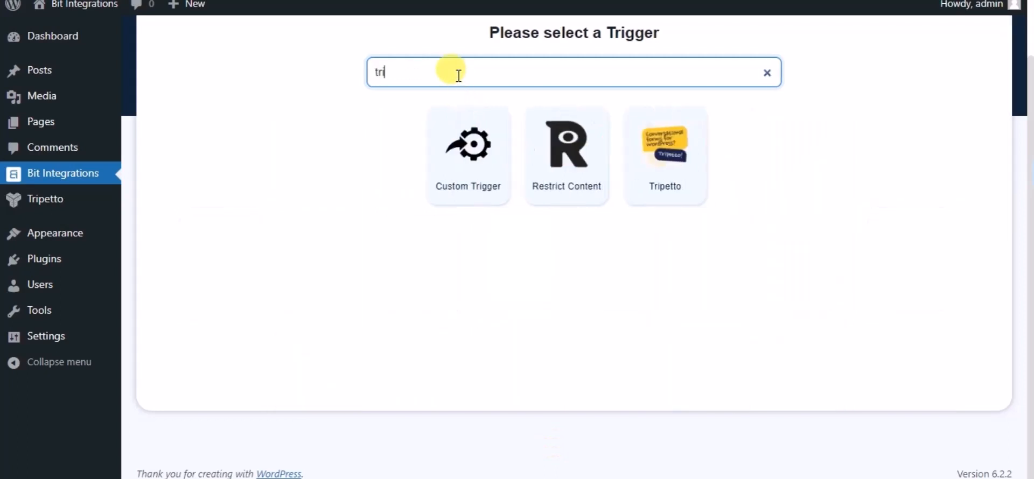
pyautogui.click(652, 163)
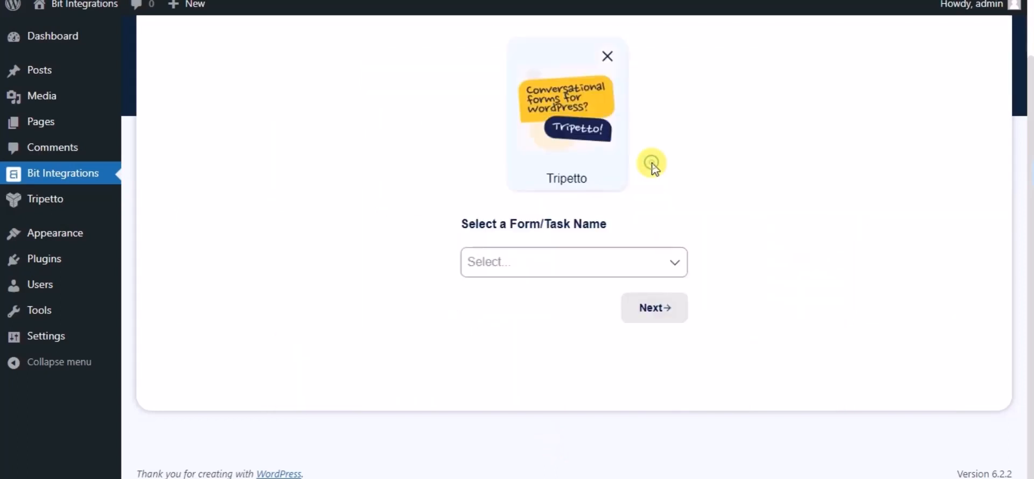
pyautogui.click(636, 256)
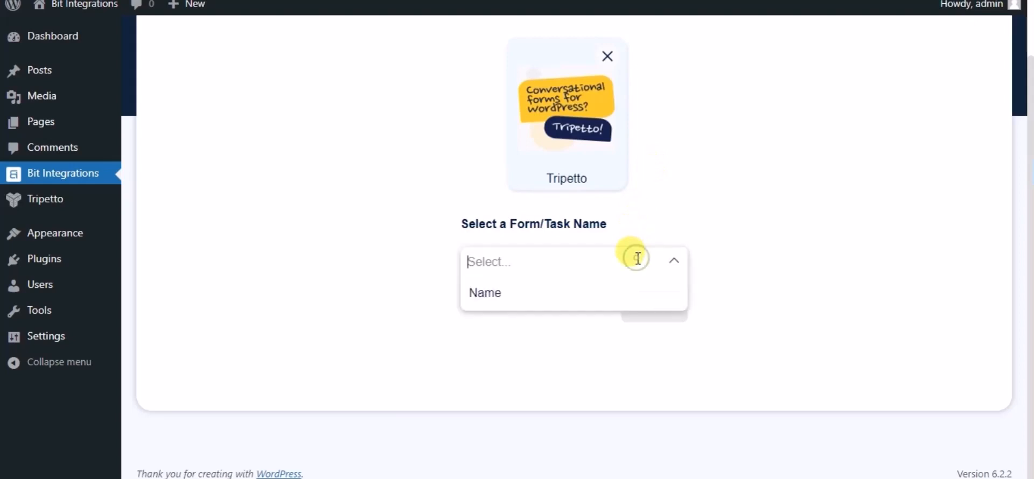
pyautogui.click(520, 295)
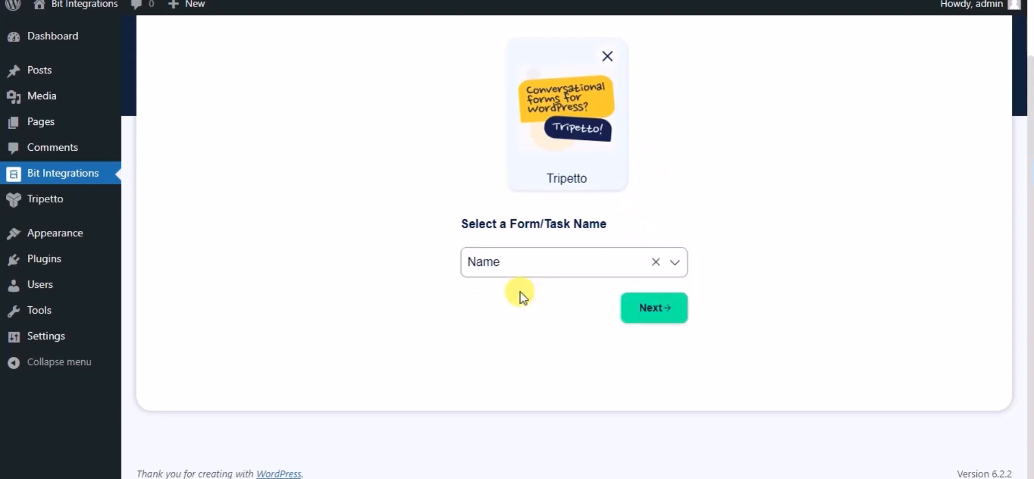
pyautogui.click(653, 307)
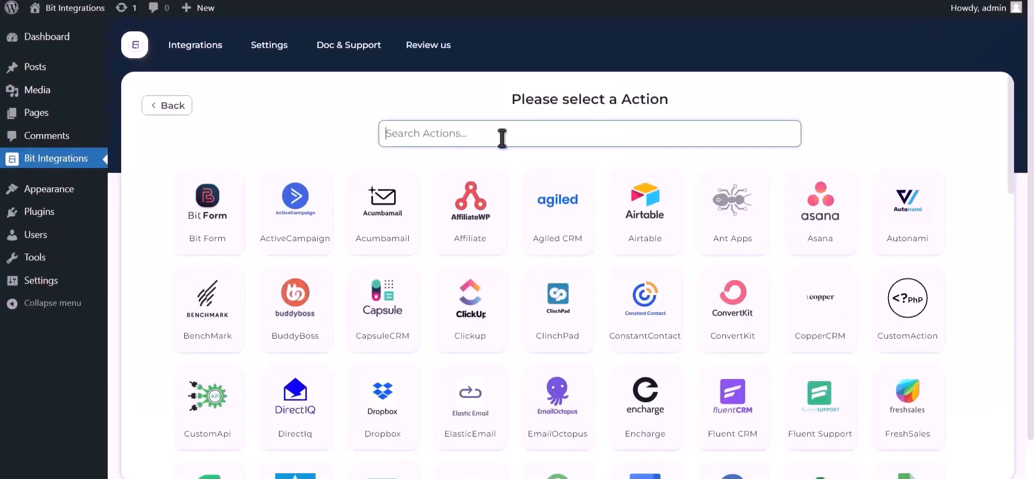
# Find Google Sheet among the available actions and choose it as the integration's action.
pyautogui.write('goog')
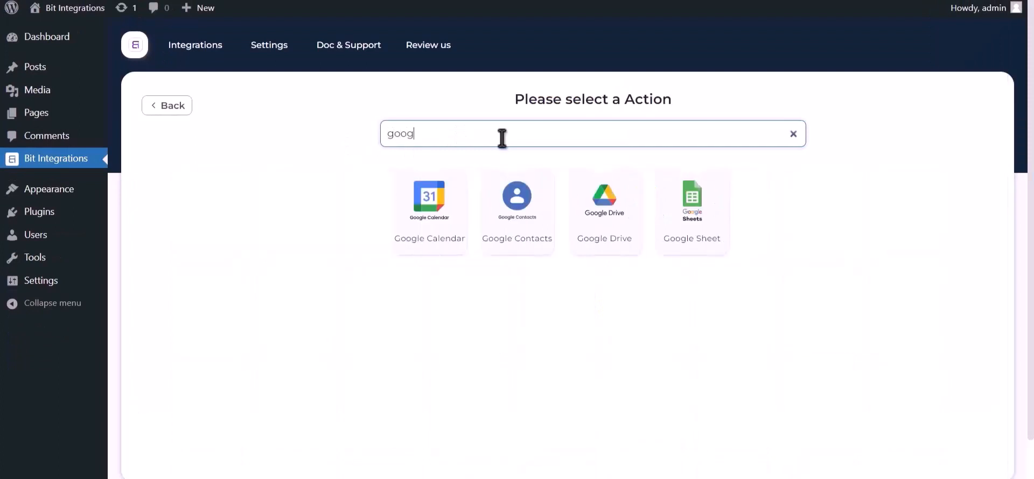
pyautogui.write('le sheet')
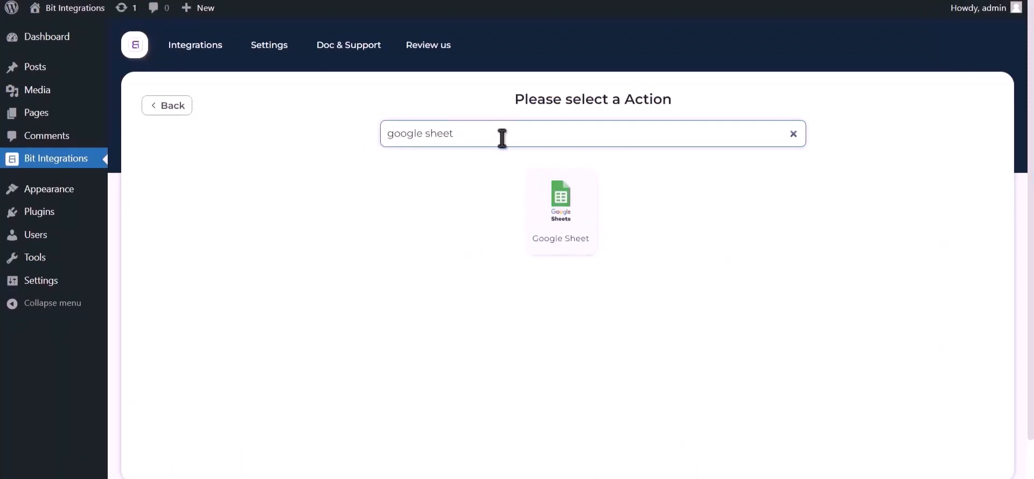
pyautogui.click(560, 215)
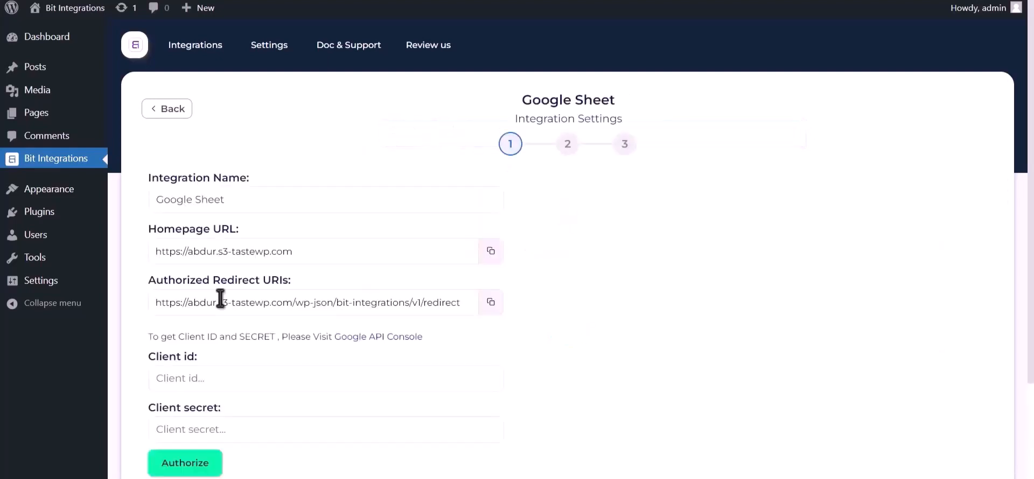
# Go to the Google API Console linked in the integration settings and enable the Google Drive API.
pyautogui.moveTo(148, 337); pyautogui.dragTo(363, 338)
pyautogui.click(363, 338)
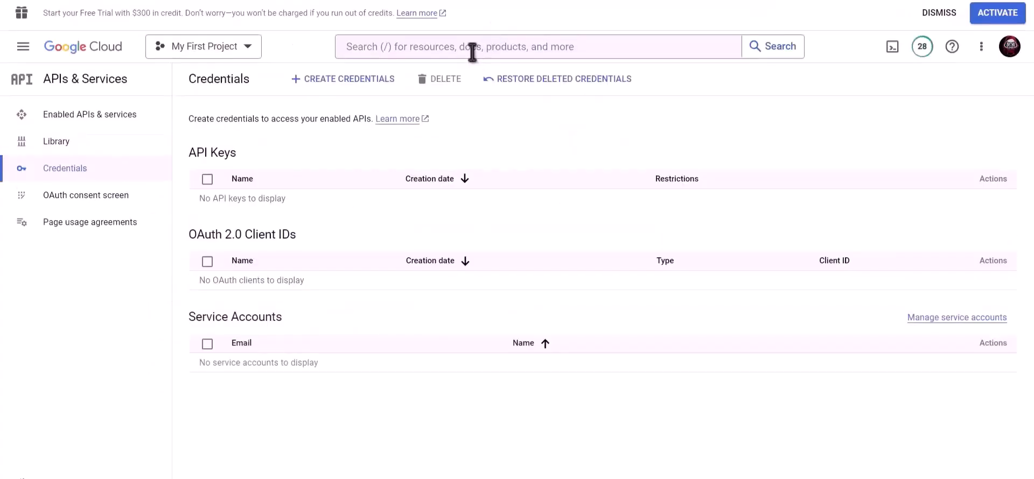
pyautogui.click(472, 48)
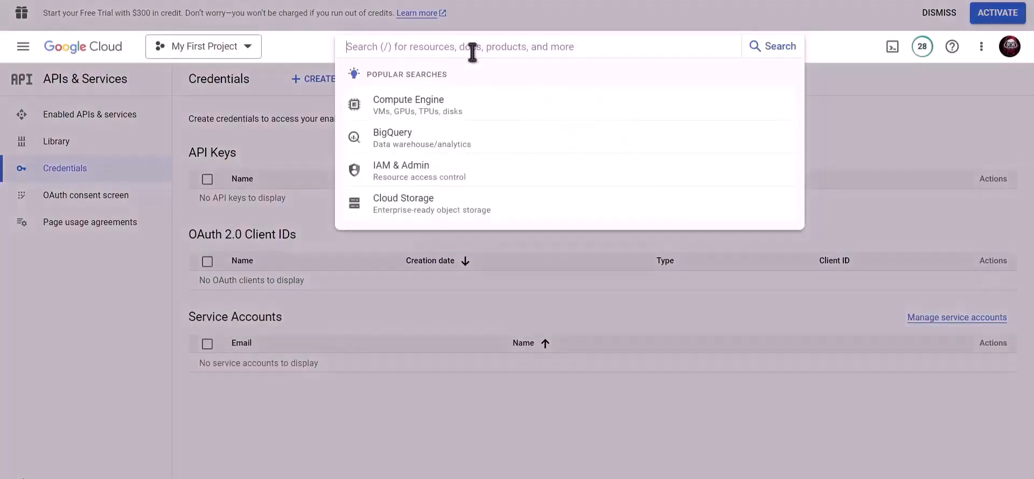
pyautogui.write('Google driv')
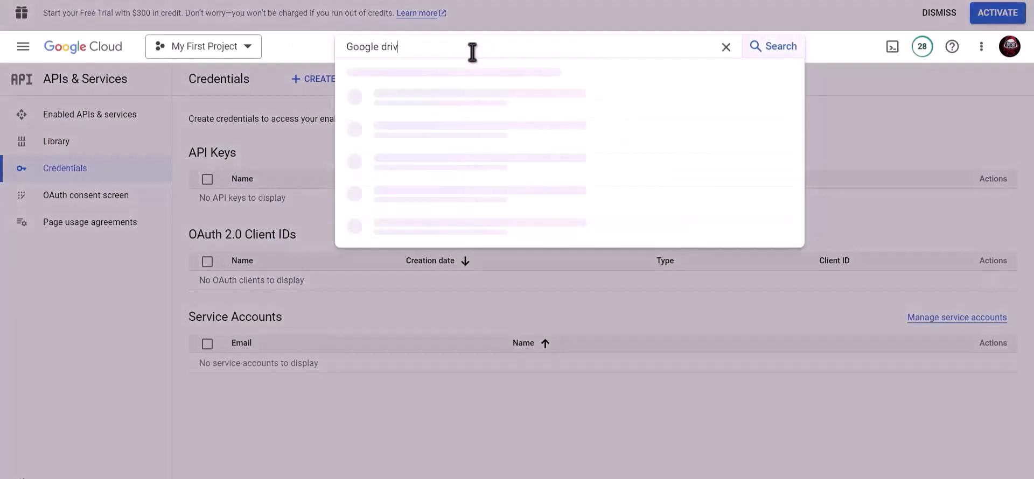
pyautogui.write('e api')
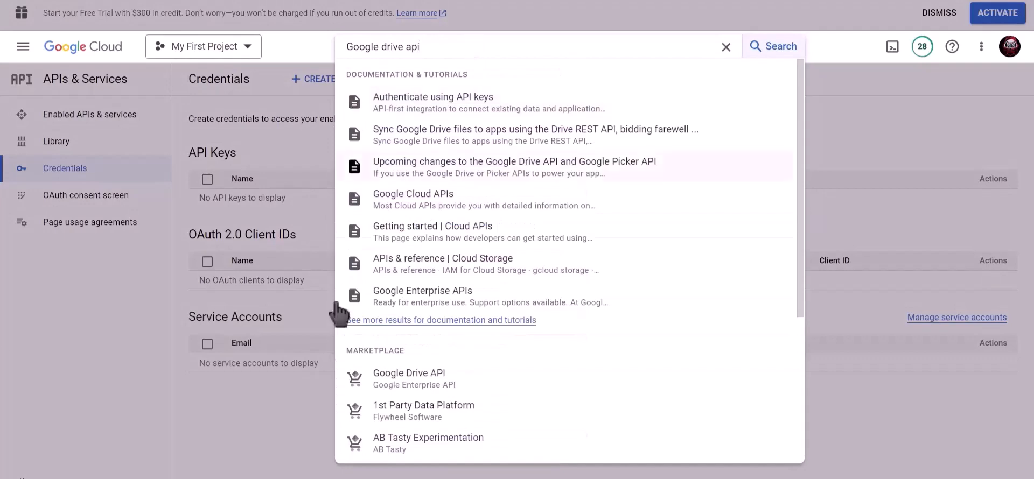
pyautogui.click(429, 379)
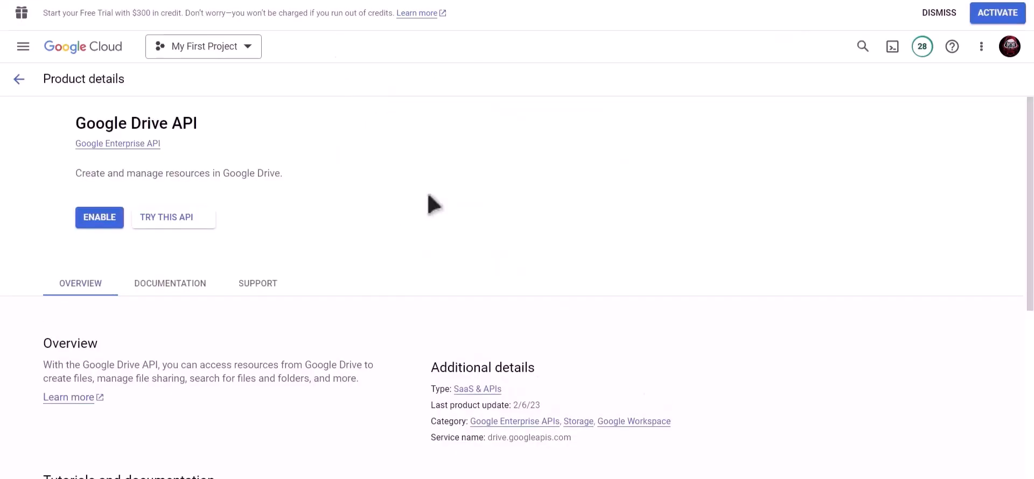
pyautogui.click(152, 219)
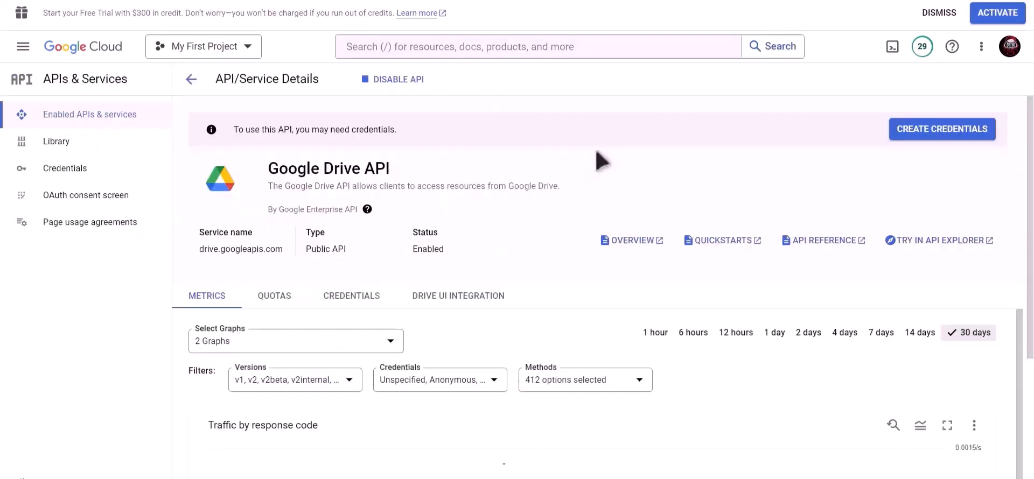
# Find the Google Sheets API in the Google Cloud marketplace results and enable it for the project.
pyautogui.click(548, 44)
pyautogui.write('goo')
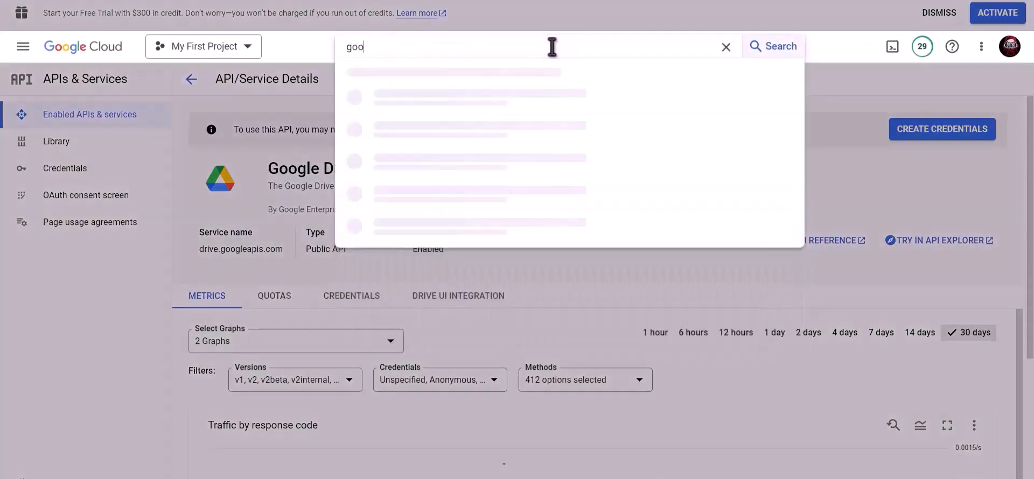
pyautogui.write('gle sh')
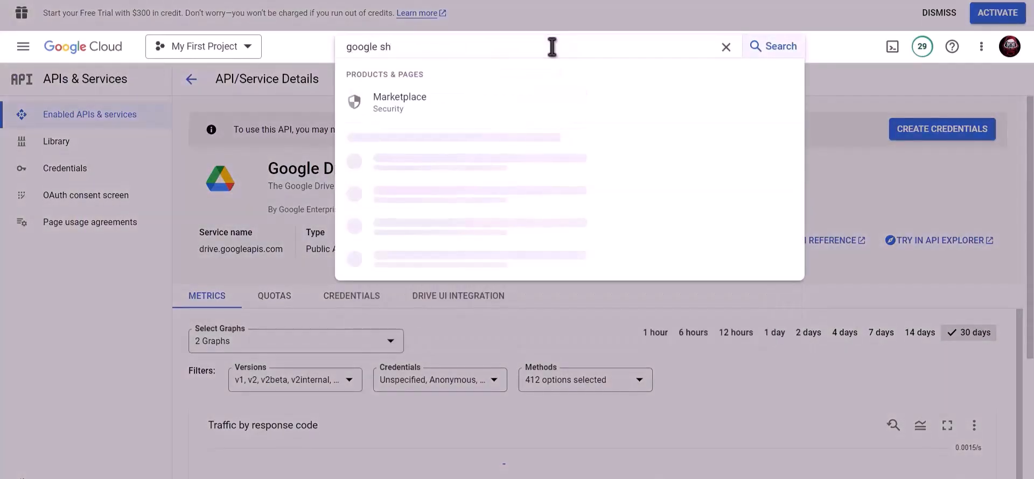
pyautogui.write('eet')
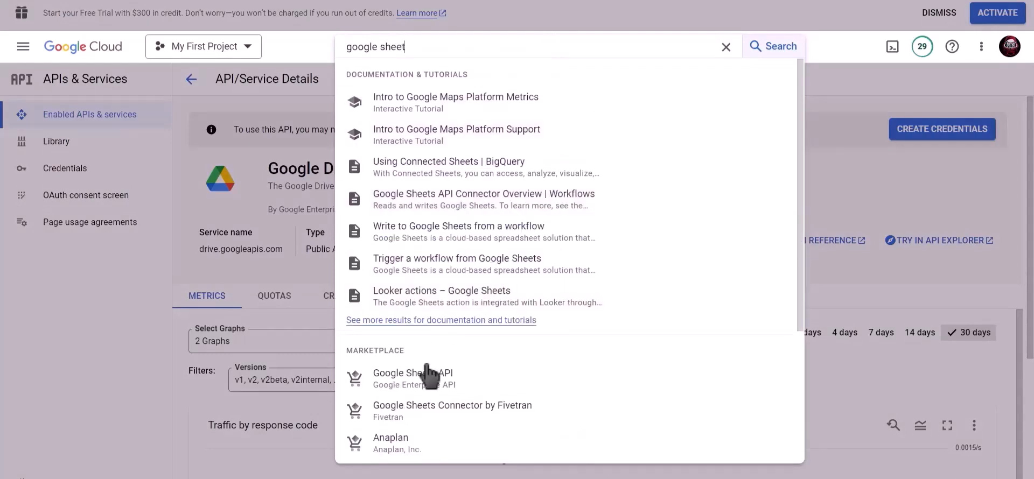
pyautogui.click(430, 372)
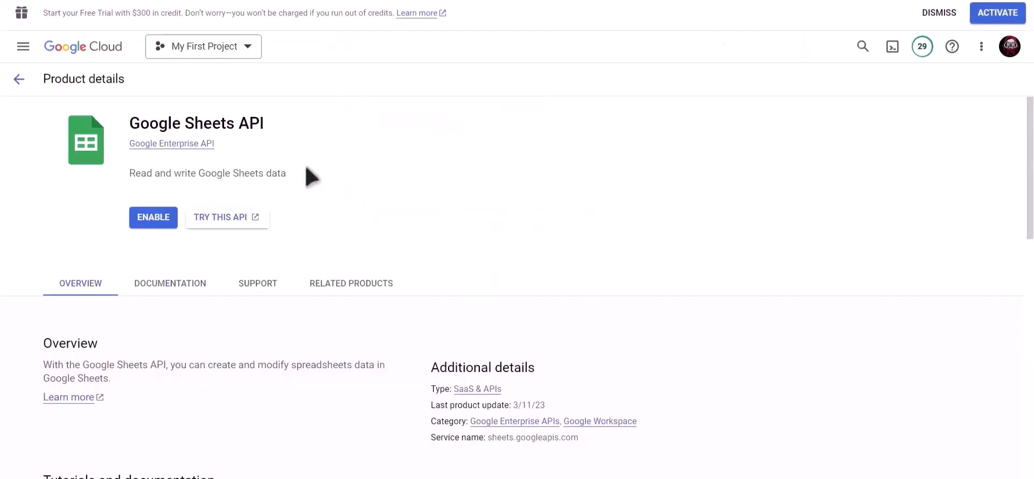
pyautogui.click(141, 216)
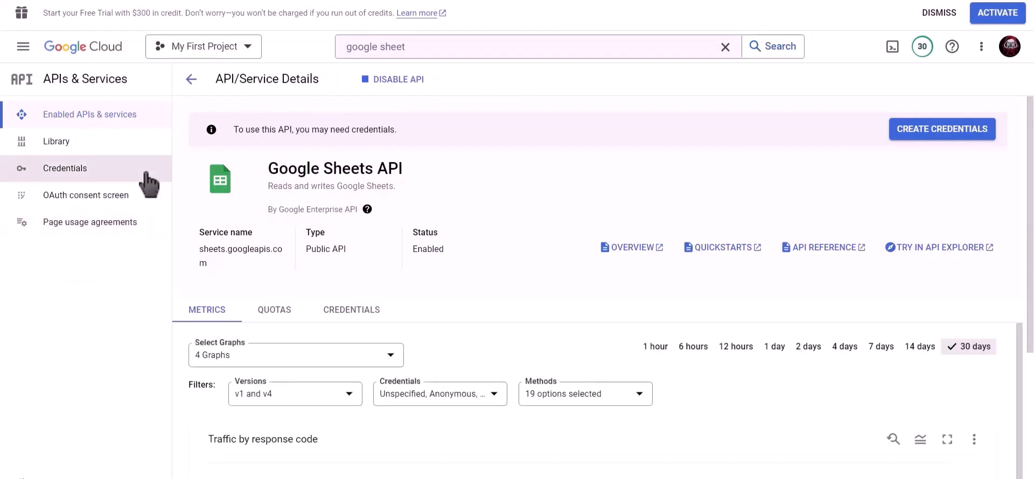
# Start a new OAuth client ID credential with application type Web application and name it Bit Integrations.
pyautogui.click(92, 174)
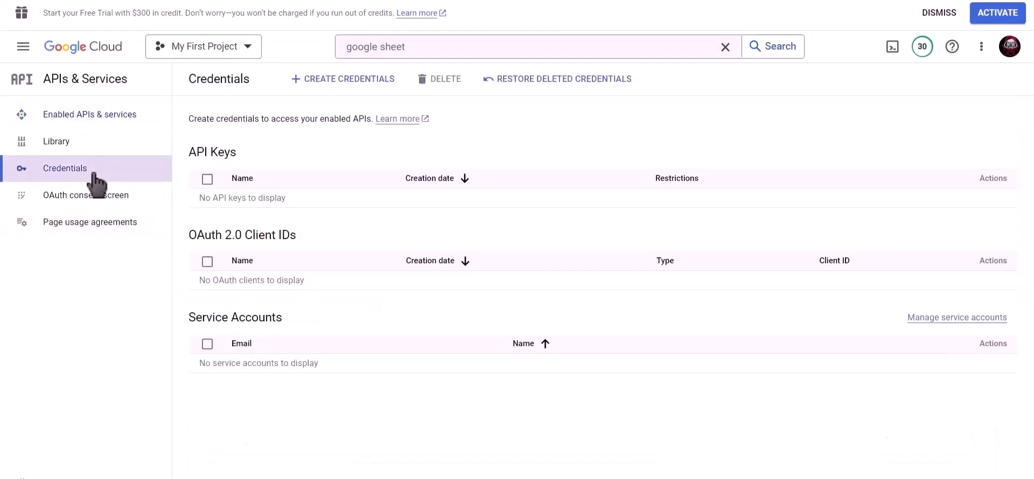
pyautogui.click(349, 86)
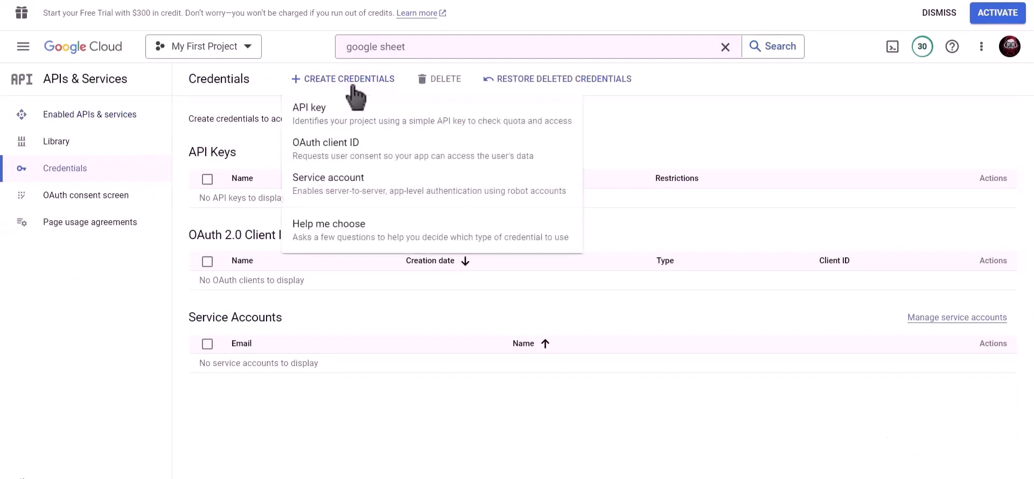
pyautogui.click(402, 158)
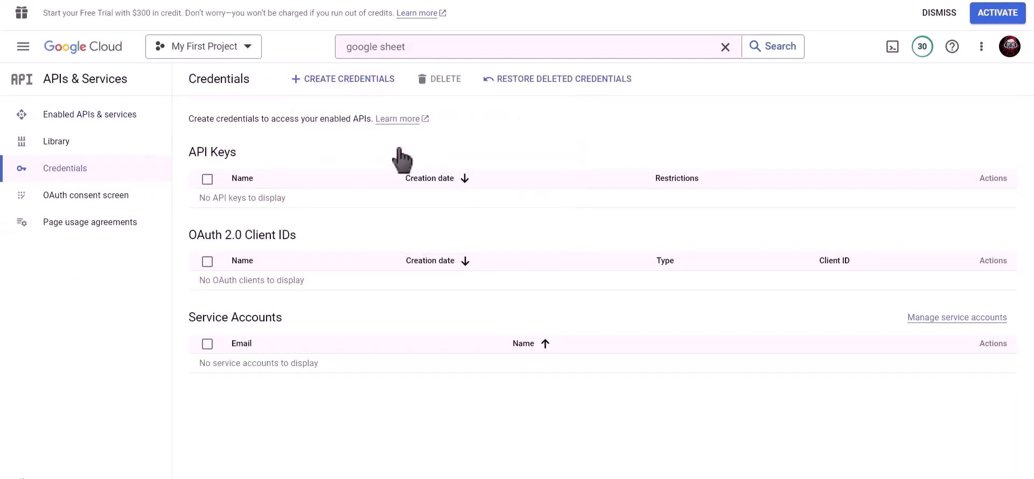
pyautogui.click(318, 182)
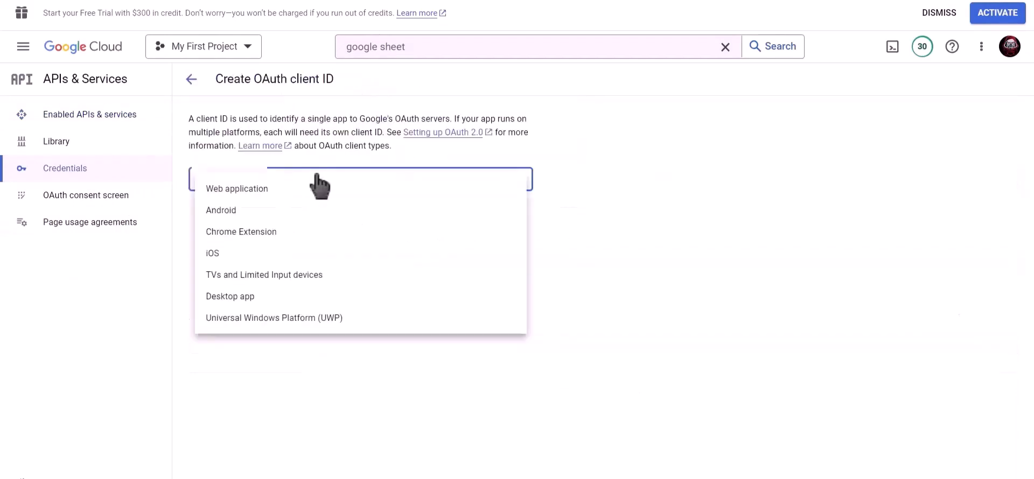
pyautogui.click(335, 203)
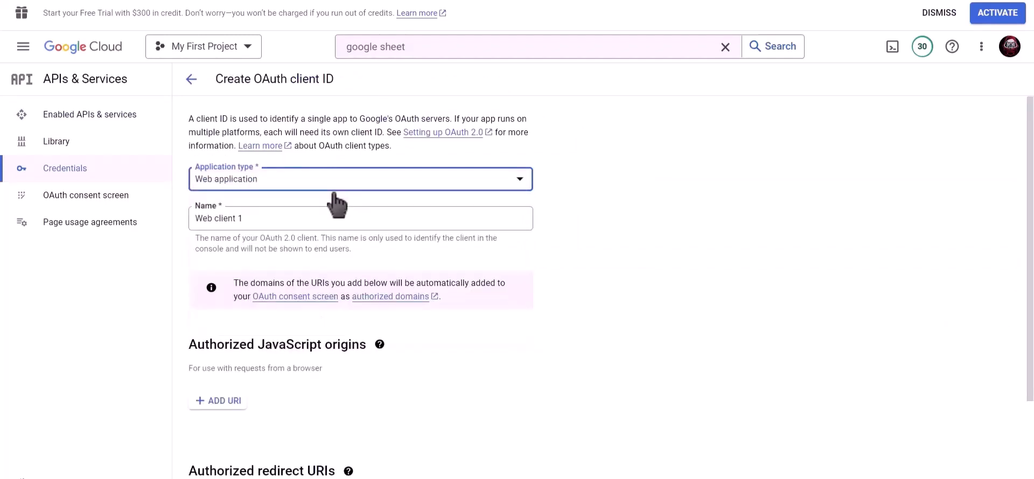
pyautogui.click(314, 217)
pyautogui.tripleClick(232, 217)
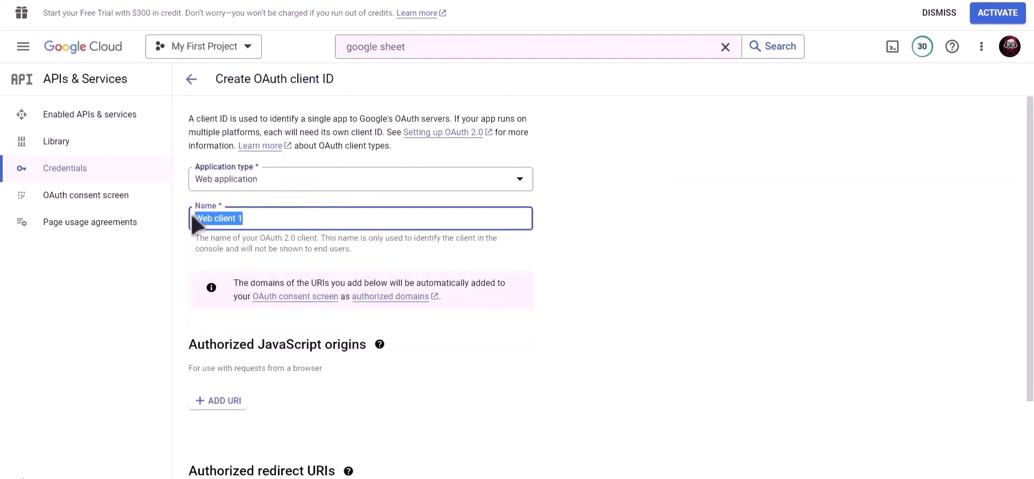
pyautogui.write('Bit Integrations')
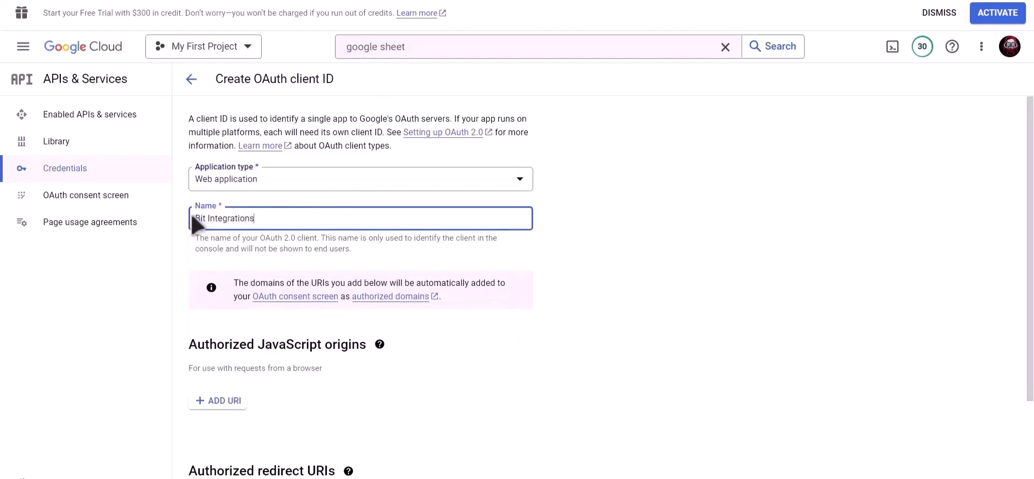
# Copy the authorized redirect URI from the Google Sheet integration settings into the OAuth client's redirect URIs and create the client.
pyautogui.scroll(-3, 333, 232)
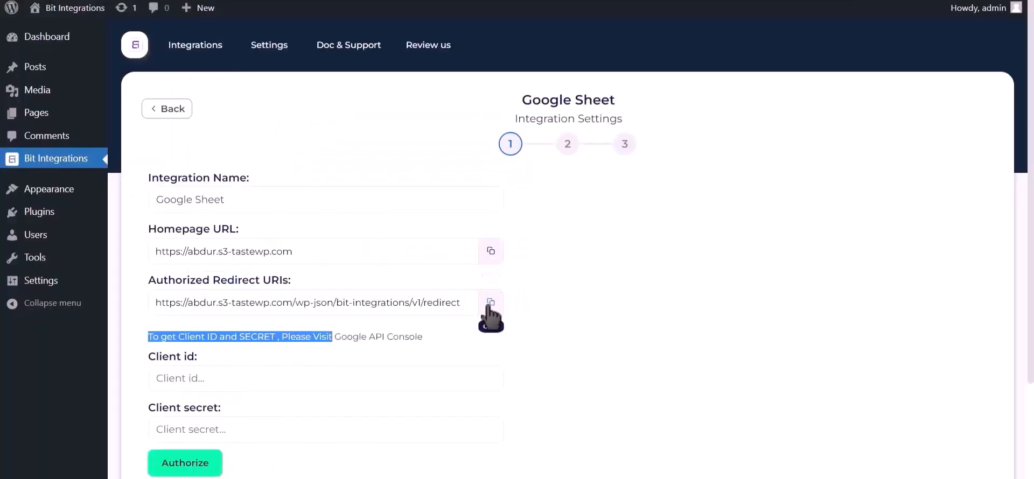
pyautogui.click(489, 303)
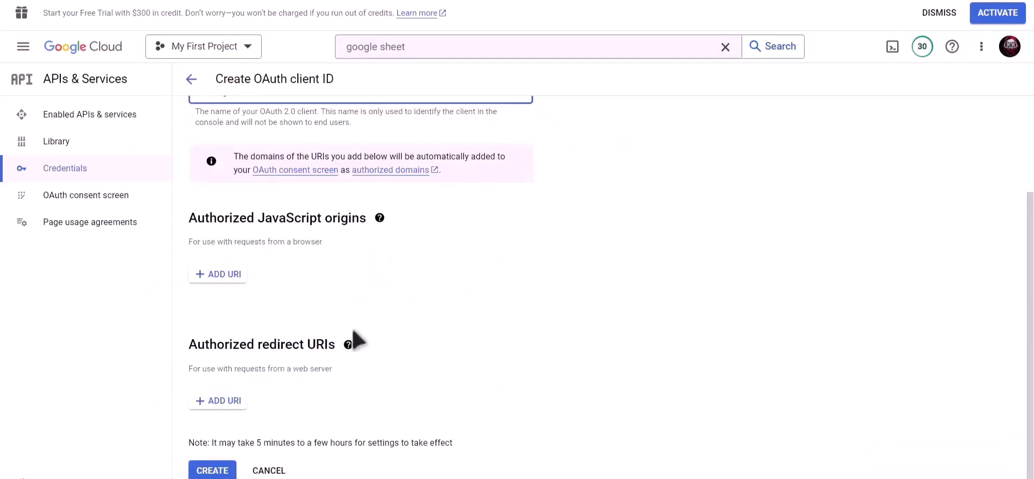
pyautogui.click(220, 405)
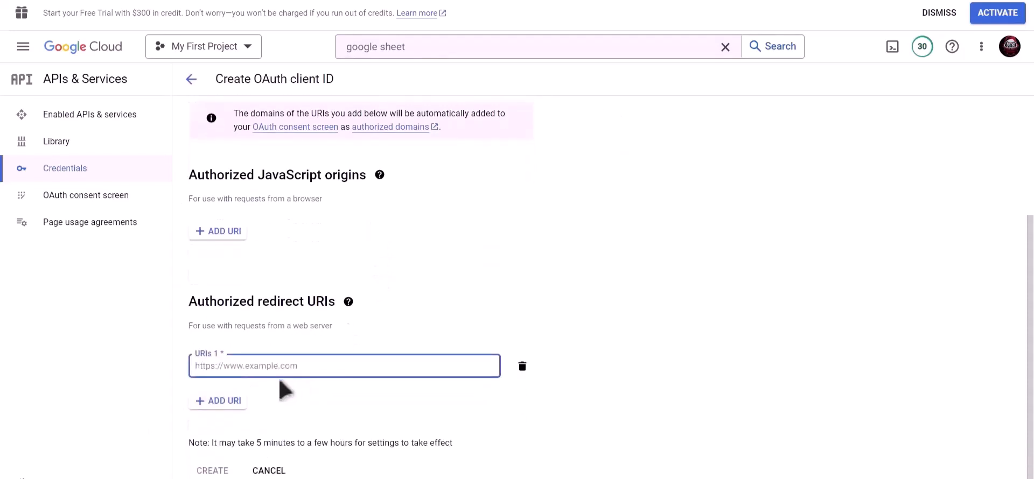
pyautogui.hotkey('ctrl', 'v')
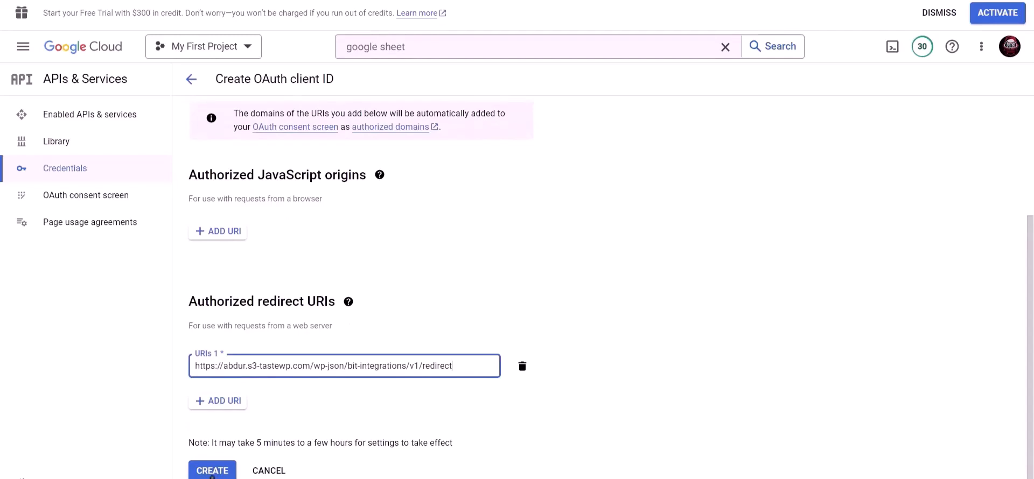
pyautogui.click(212, 473)
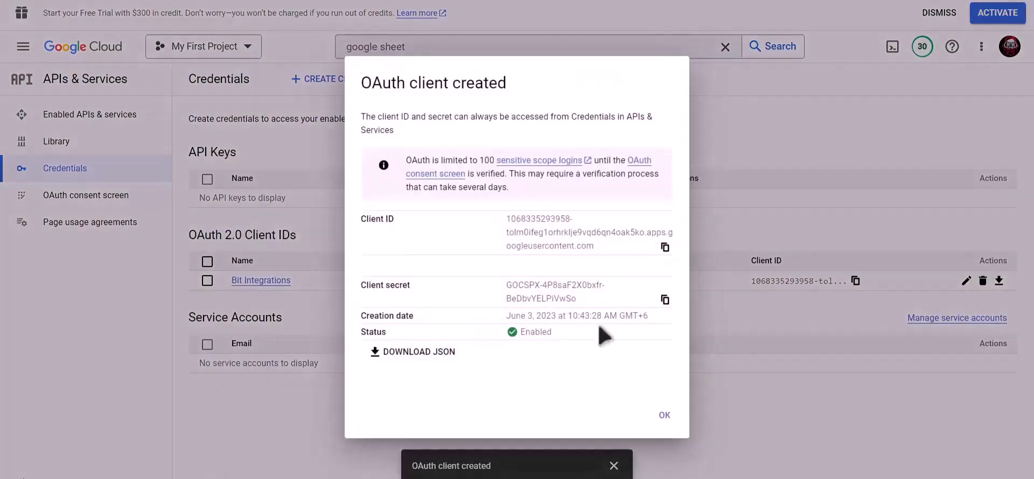
# Copy the new OAuth client's client ID into the Client id field of the Google Sheet integration settings.
pyautogui.click(665, 247)
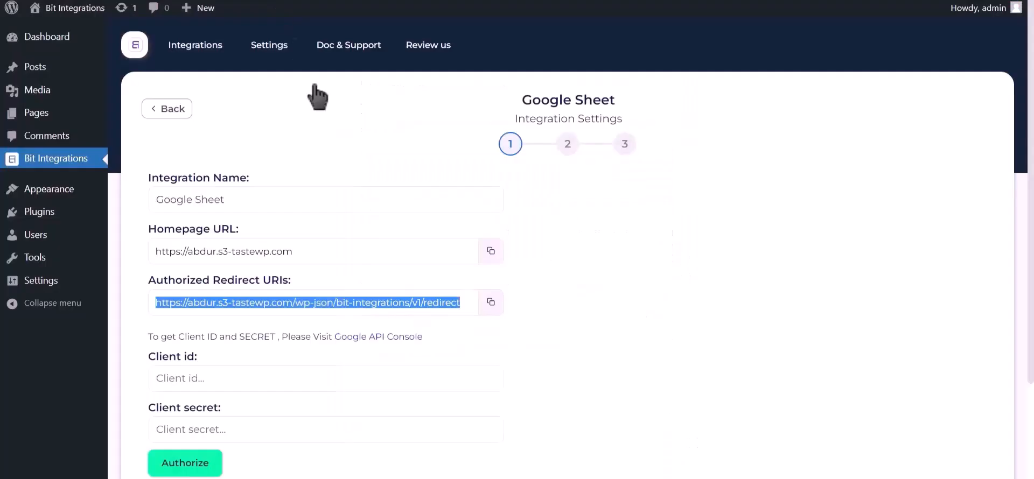
pyautogui.click(257, 376)
pyautogui.hotkey('ctrl', 'v')
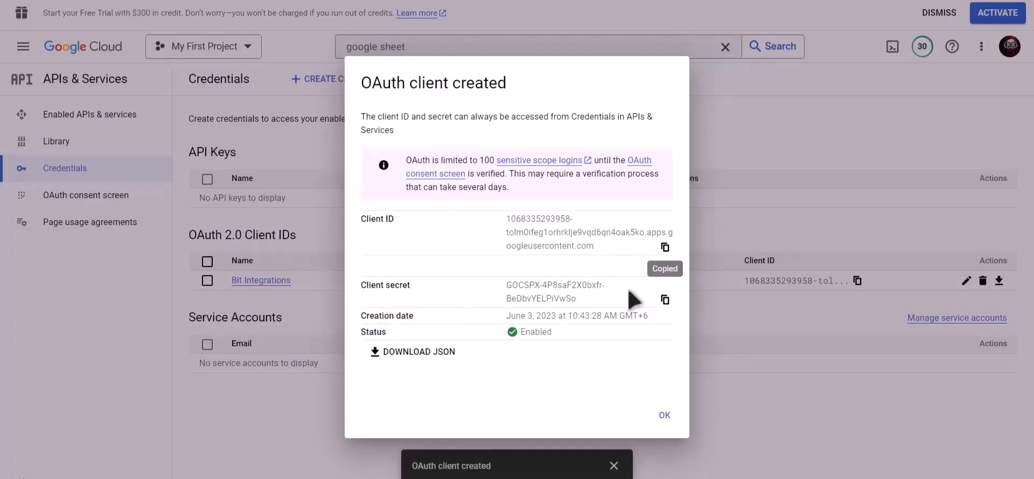
# Copy the new OAuth client's client secret into the Client secret field of the Google Sheet integration settings.
pyautogui.click(664, 300)
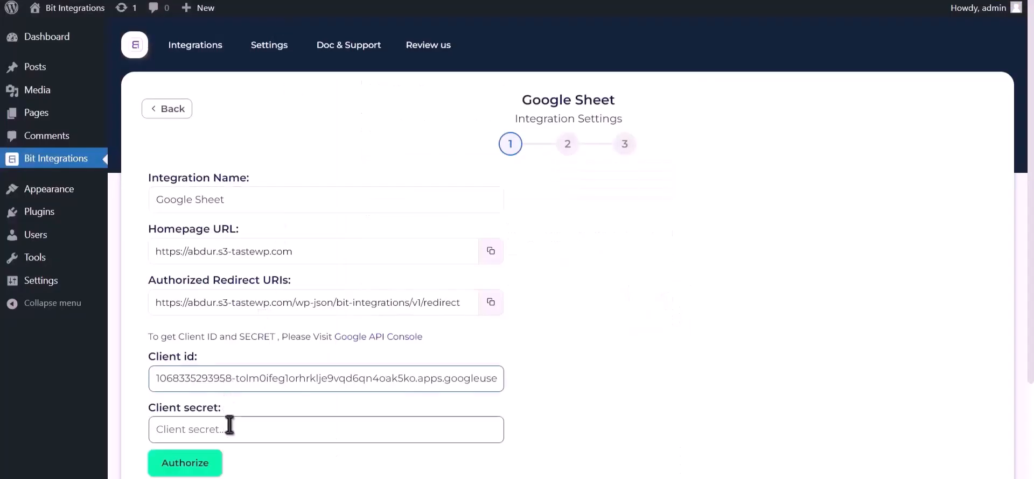
pyautogui.click(231, 428)
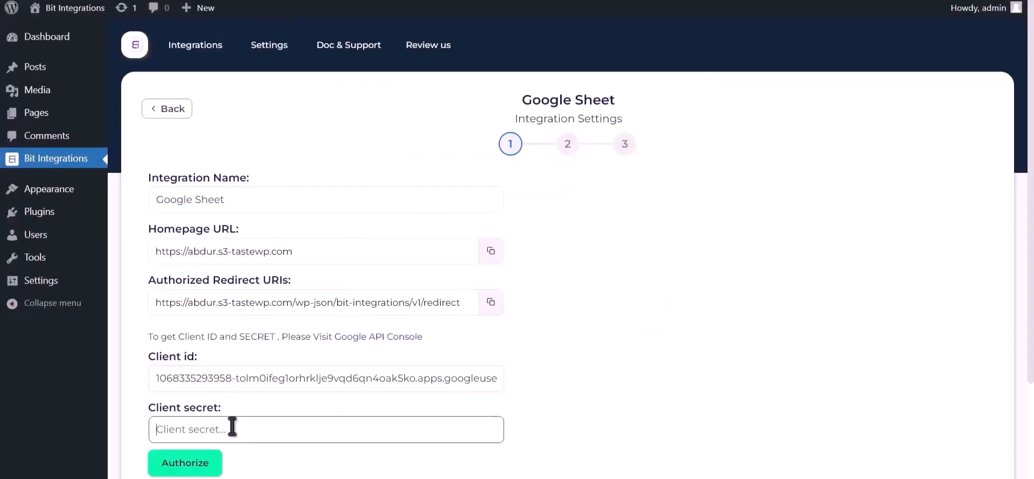
pyautogui.hotkey('ctrl', 'v')
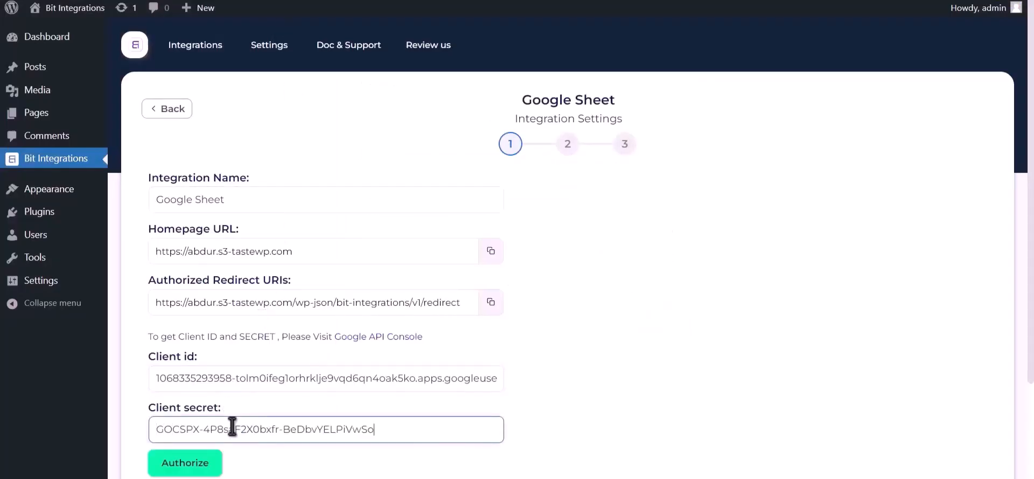
# Authorize the Google Sheet integration with the Google account, allowing s3-tastewp.com access despite the unverified-app warning, and continue to the second settings stage.
pyautogui.click(192, 463)
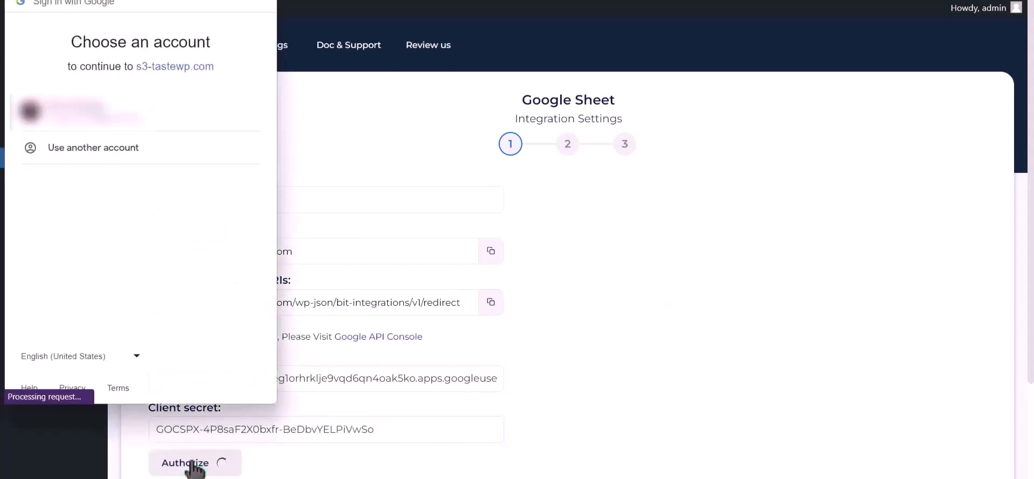
pyautogui.click(128, 116)
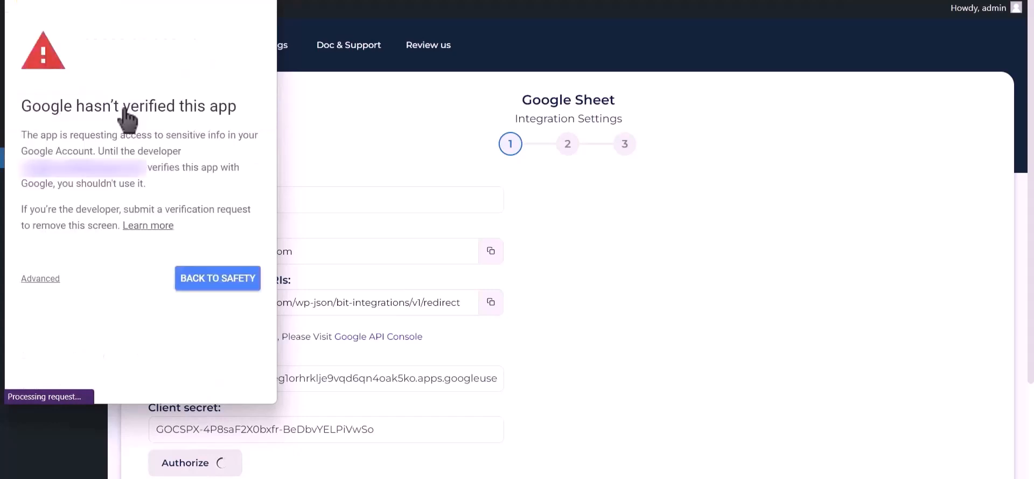
pyautogui.click(44, 280)
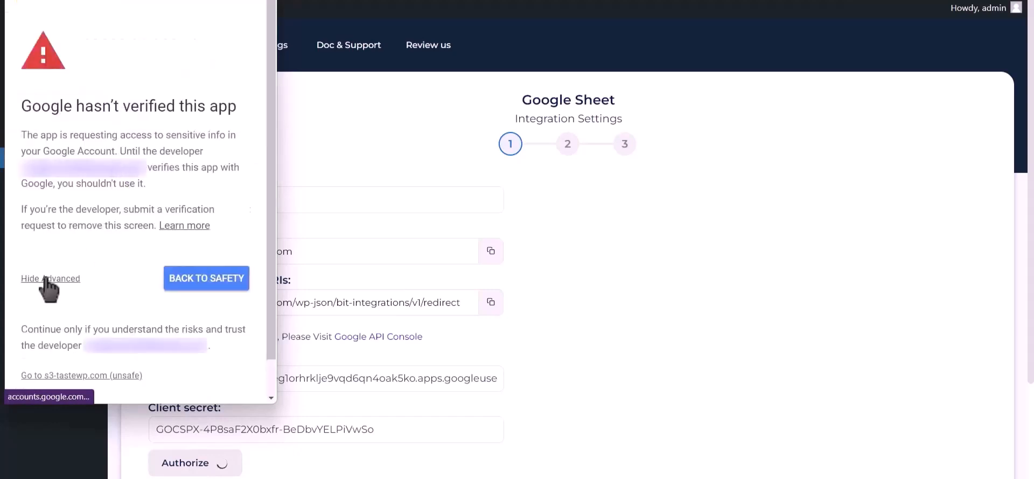
pyautogui.click(78, 377)
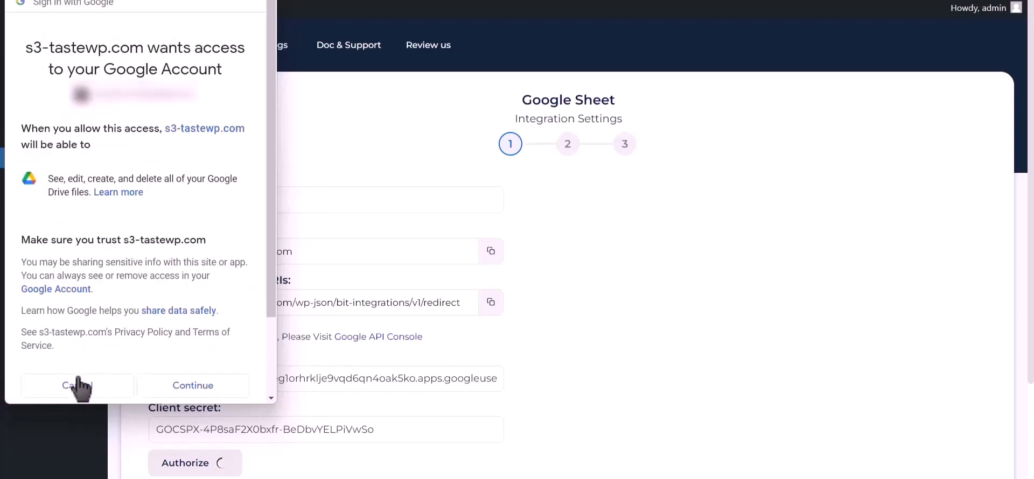
pyautogui.click(192, 386)
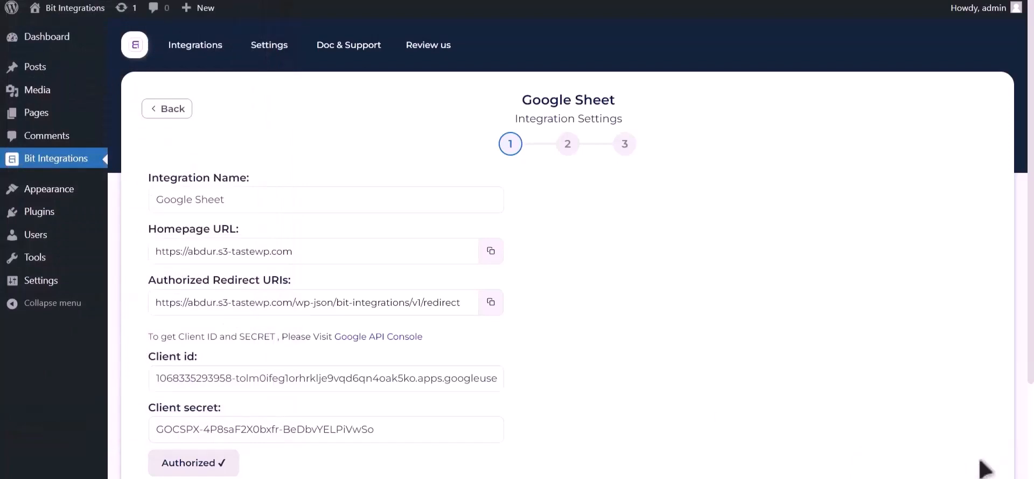
pyautogui.scroll(-3, 738, 347)
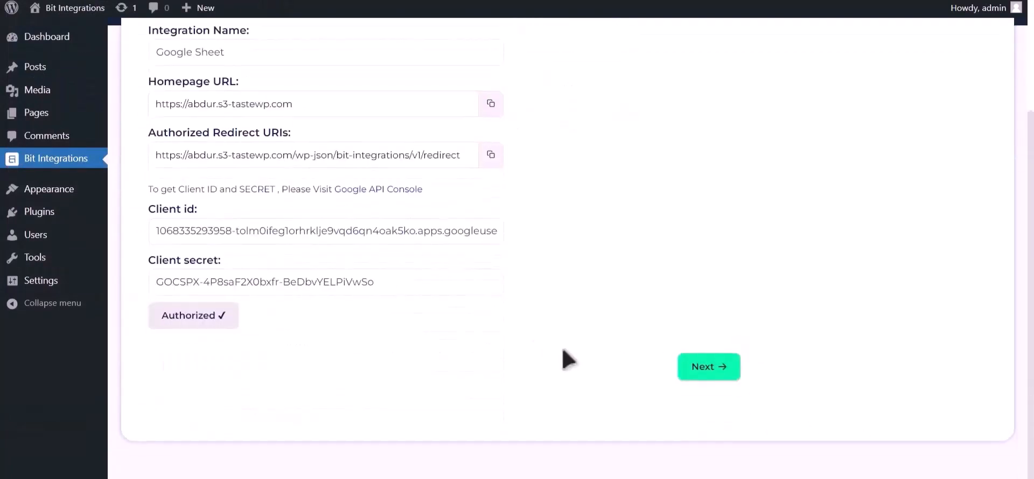
pyautogui.click(720, 370)
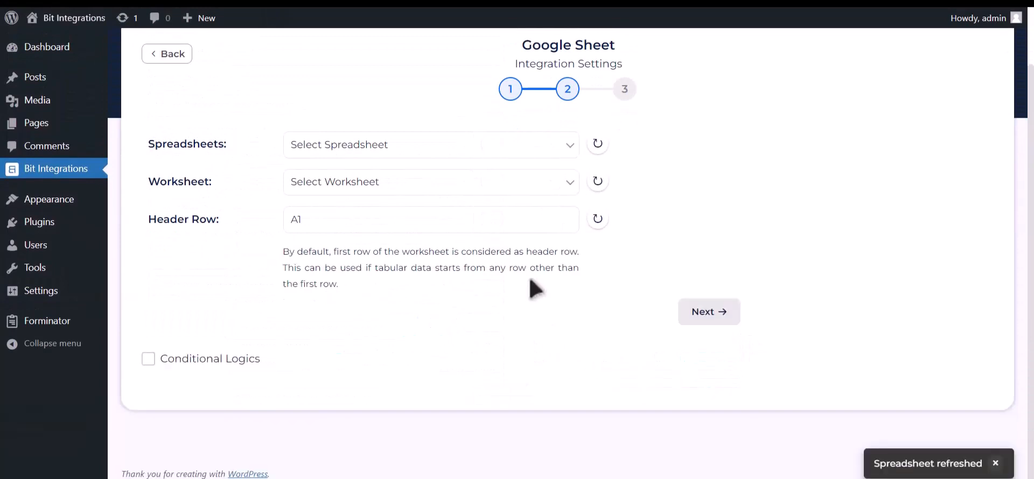
# Choose the spreadsheet Post_Google_Sheet and its worksheet Sheet1 for the integration, keeping header row A1.
pyautogui.click(445, 157)
pyautogui.click(459, 179)
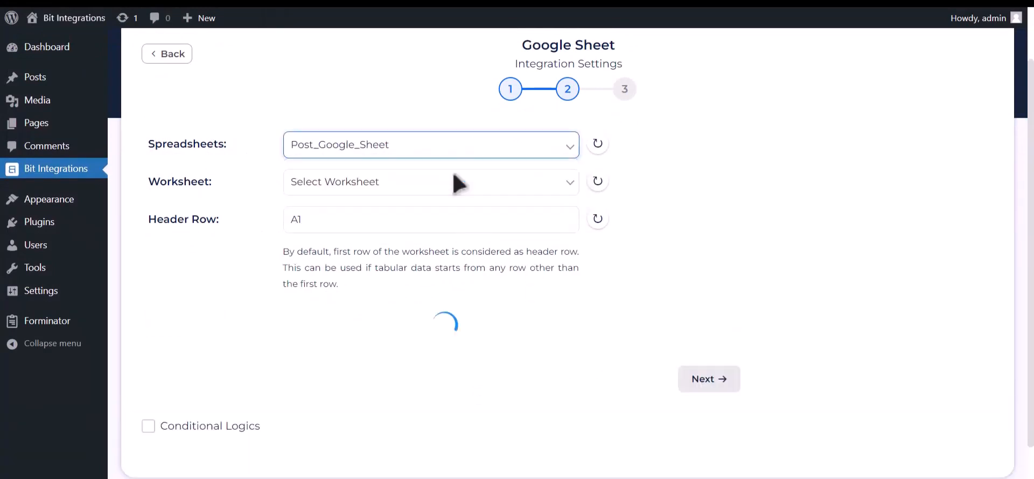
pyautogui.click(442, 187)
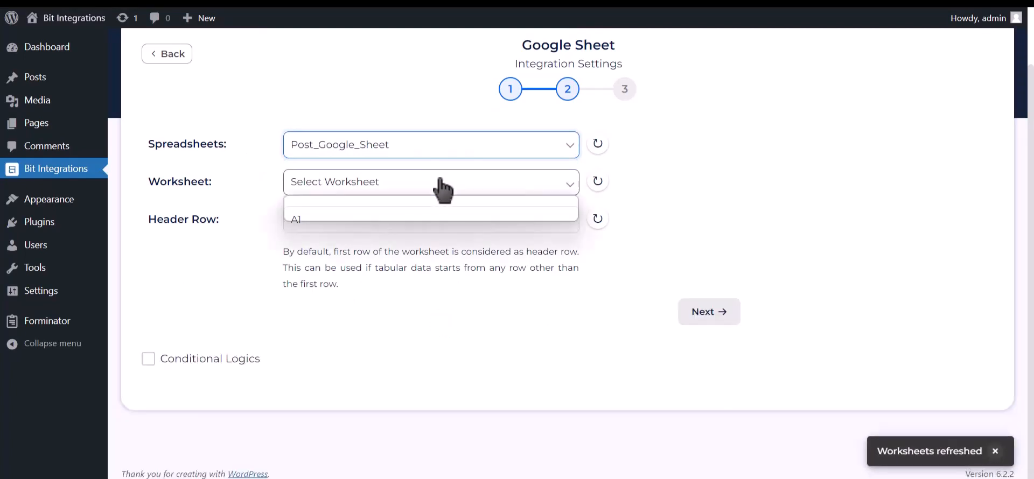
pyautogui.click(360, 214)
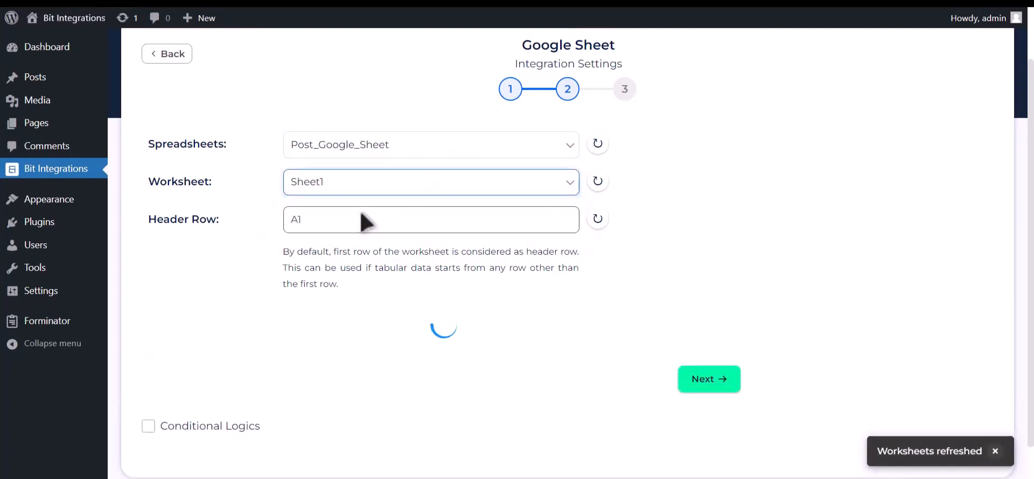
pyautogui.click(364, 217)
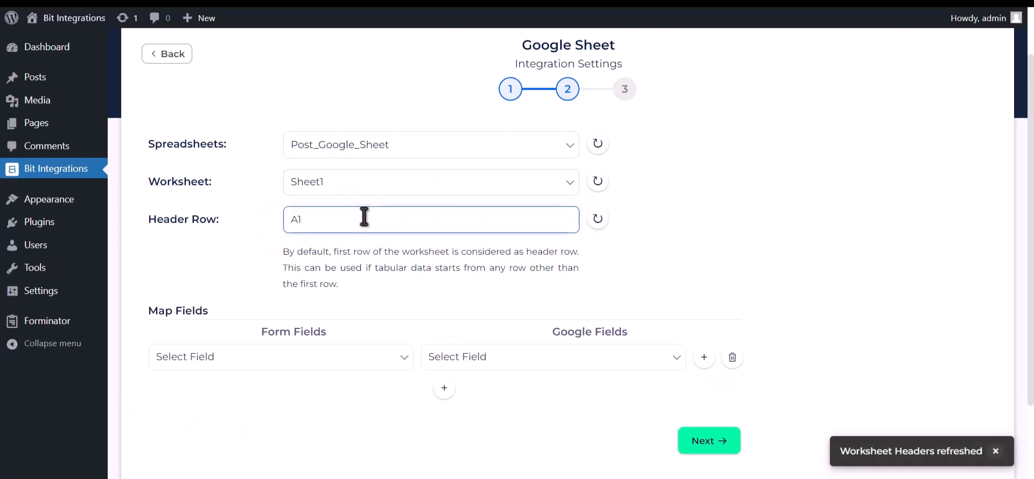
# Map the form field Name-1 to the Google field Name.
pyautogui.scroll(-2, 409, 268)
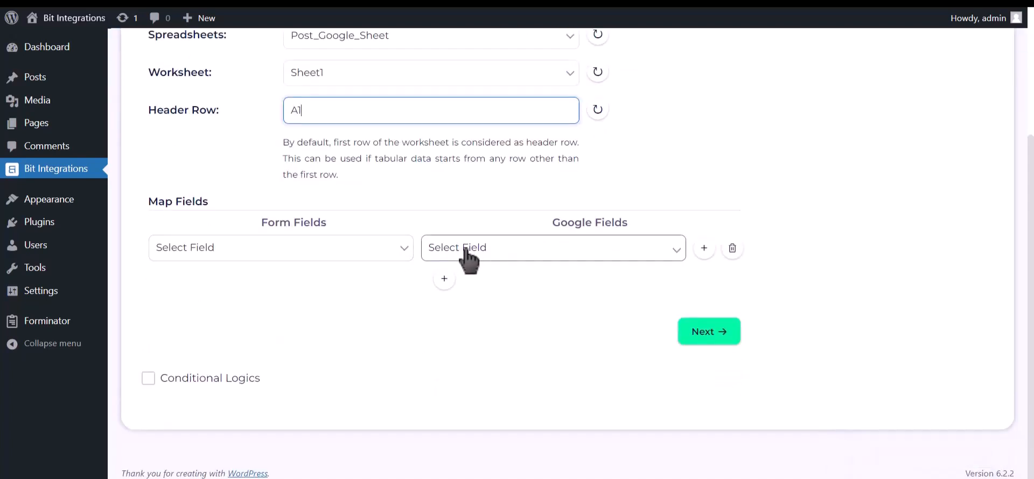
pyautogui.click(465, 249)
pyautogui.click(458, 281)
pyautogui.click(377, 258)
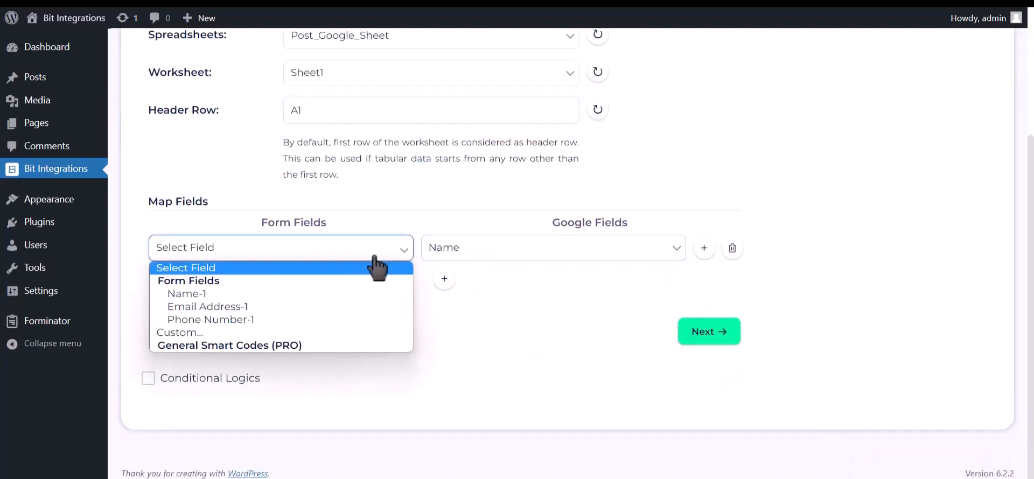
pyautogui.click(307, 294)
# Add a second field mapping that links the form field Email Address-1 to the Google field Email Address.
pyautogui.click(444, 279)
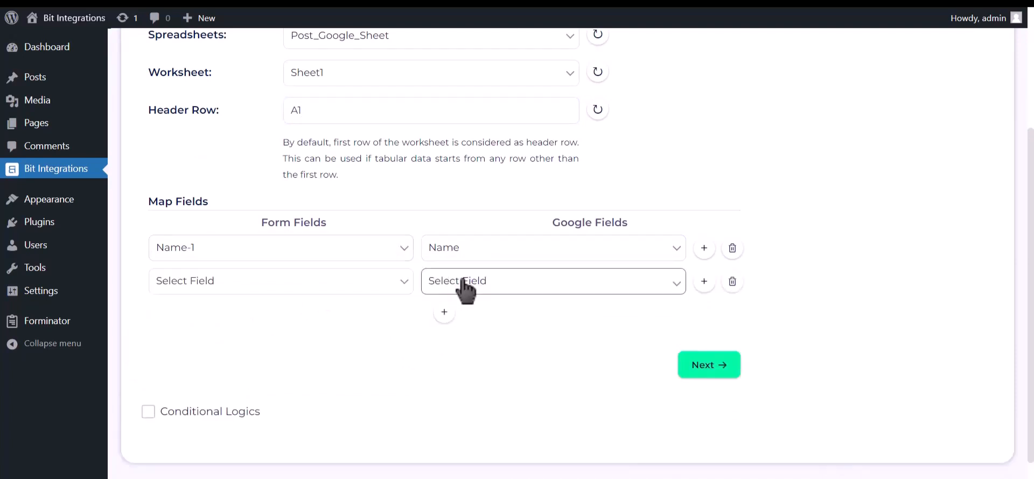
pyautogui.click(463, 281)
pyautogui.click(466, 325)
pyautogui.click(306, 289)
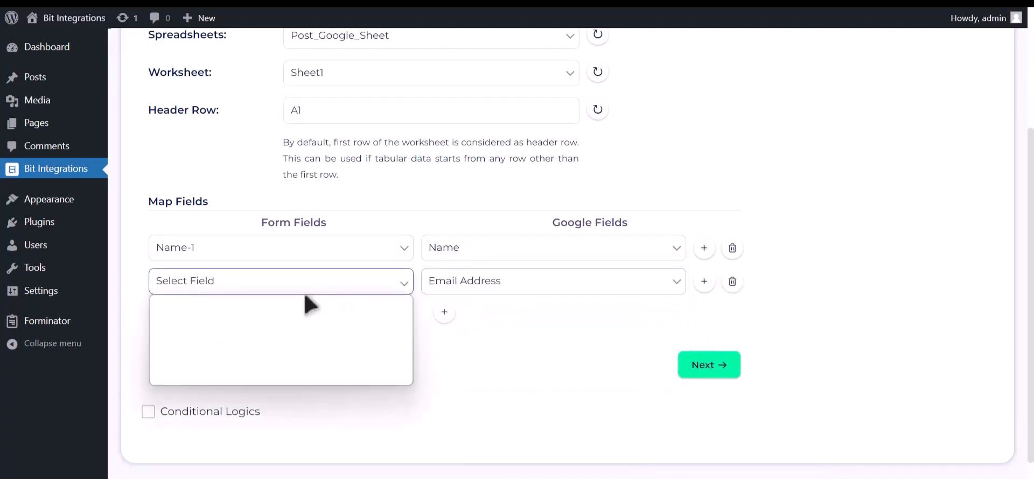
pyautogui.click(283, 338)
# Add a third field mapping that links the form field Phone Number-1 to the Google field Phone Number.
pyautogui.click(444, 313)
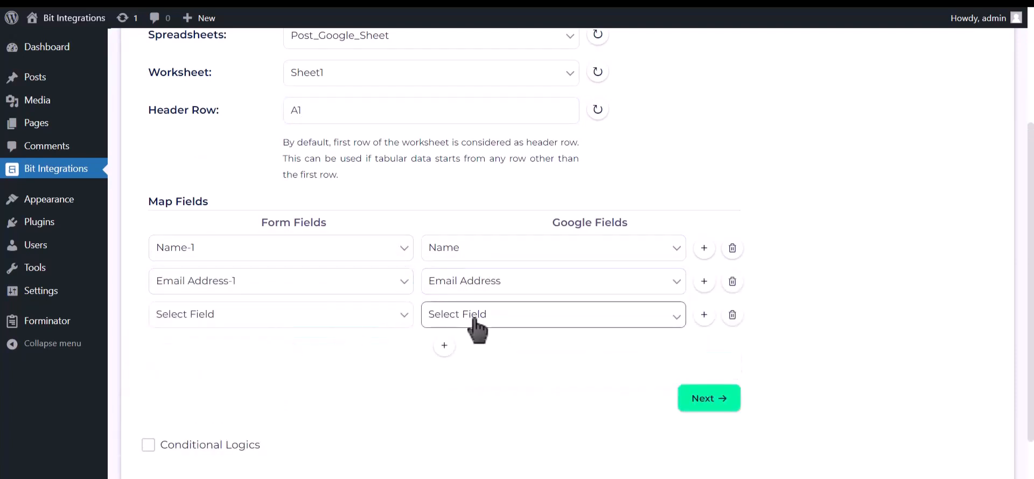
pyautogui.click(474, 320)
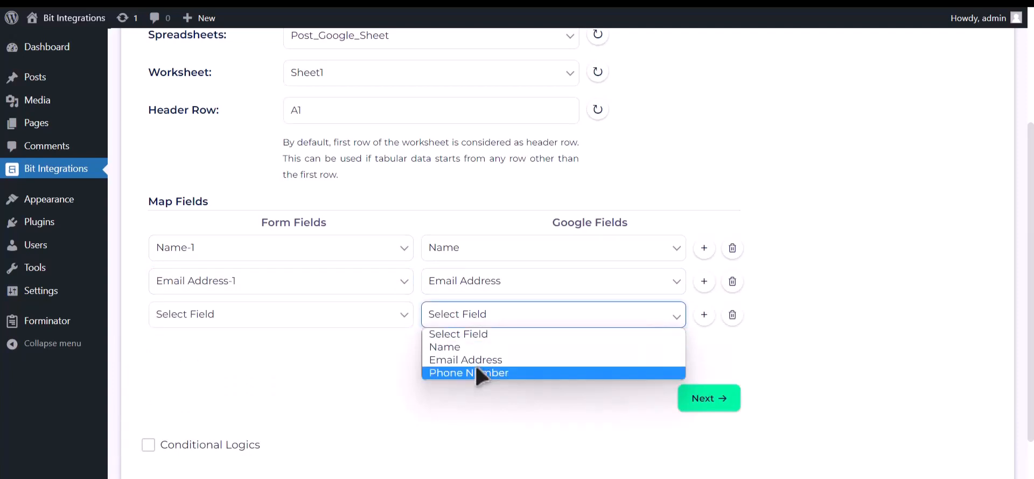
pyautogui.click(476, 373)
pyautogui.click(376, 322)
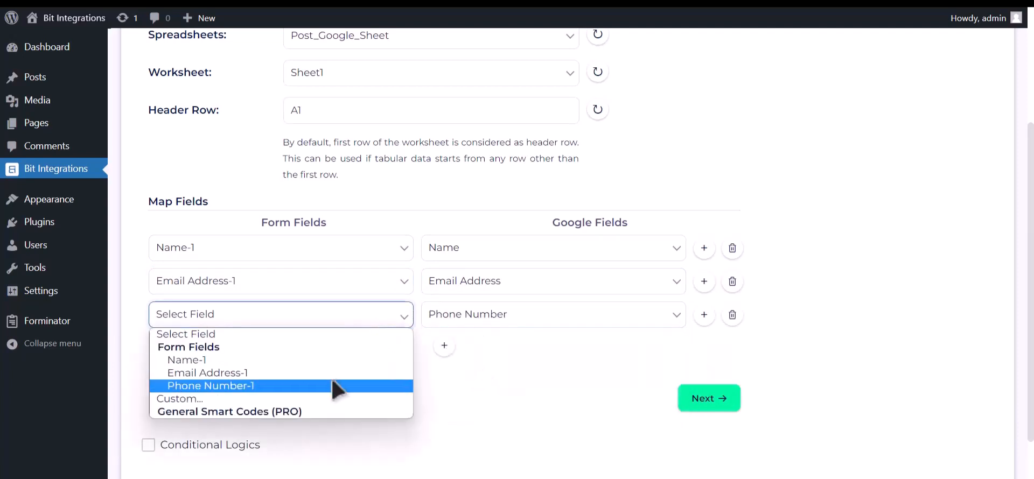
pyautogui.click(334, 386)
# Enable Conditional Logics to view its rule options and disable it again.
pyautogui.scroll(-2, 291, 398)
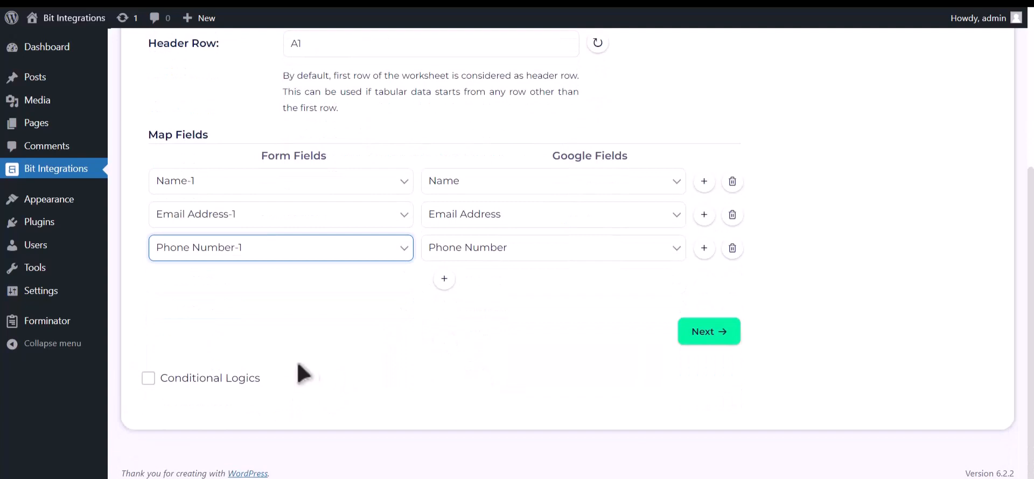
pyautogui.click(228, 378)
pyautogui.scroll(-2, 250, 376)
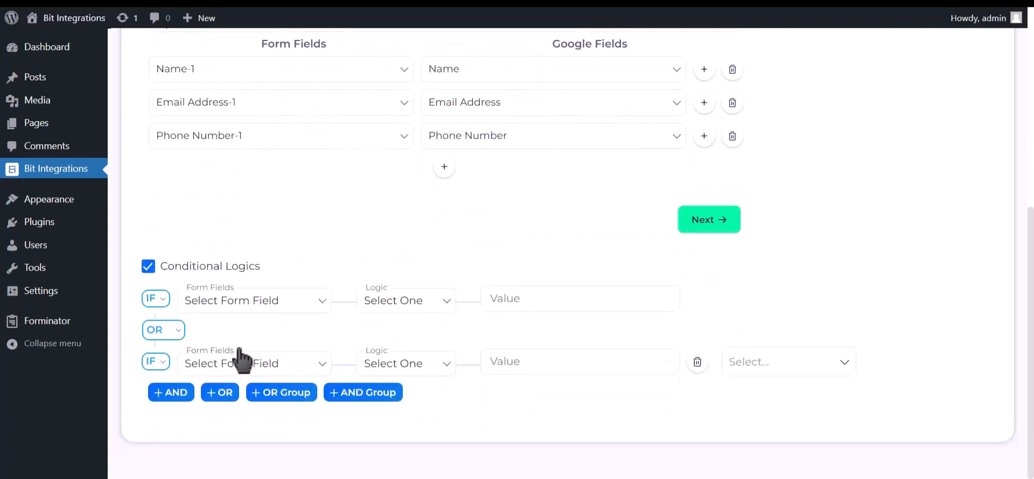
pyautogui.click(206, 272)
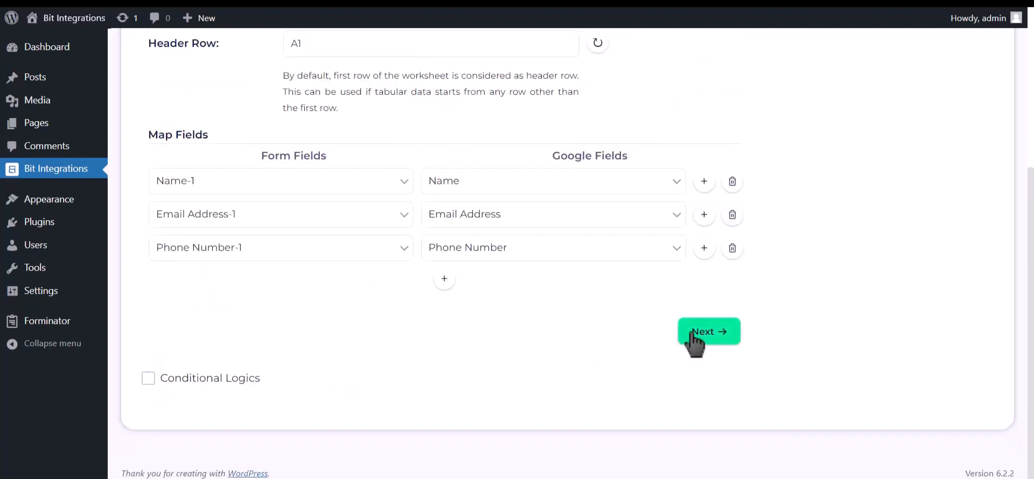
# Proceed to the final stage of the Google Sheet integration and save the finished integration.
pyautogui.click(710, 334)
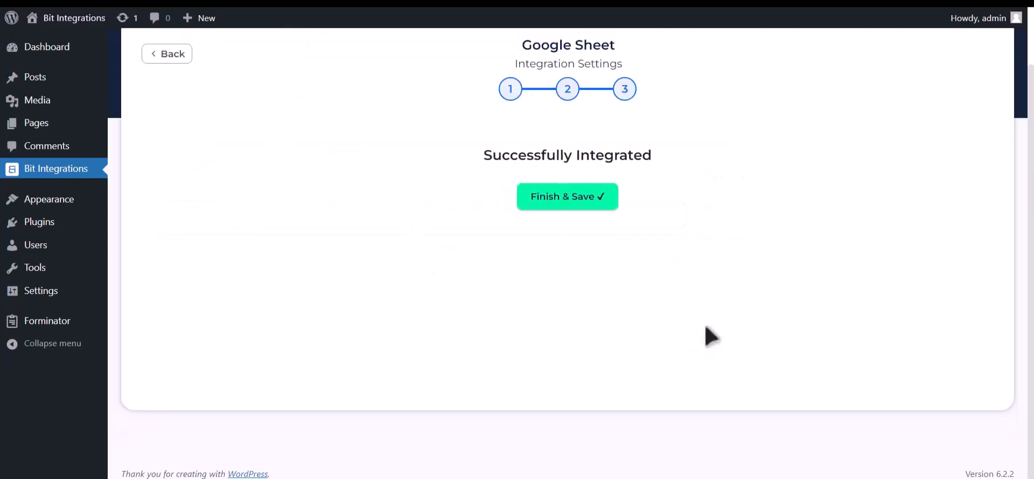
pyautogui.click(601, 201)
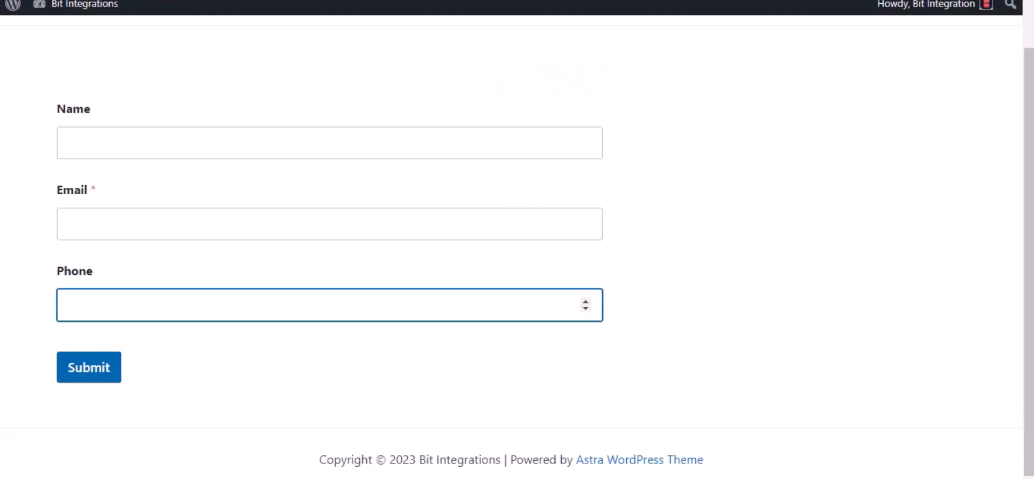
# Fill in the test form with the name Bit Integrations, a contact email and a phone number, and submit it.
pyautogui.click(115, 136)
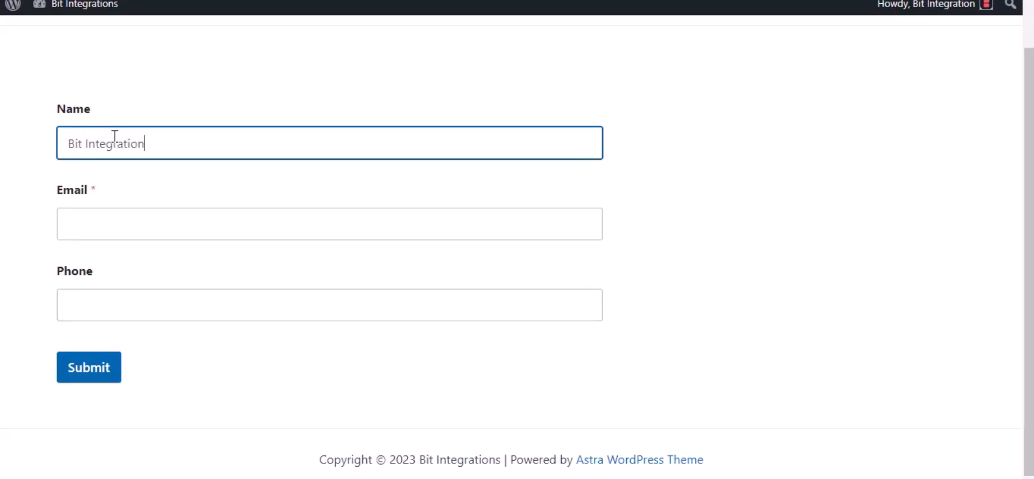
pyautogui.click(100, 216)
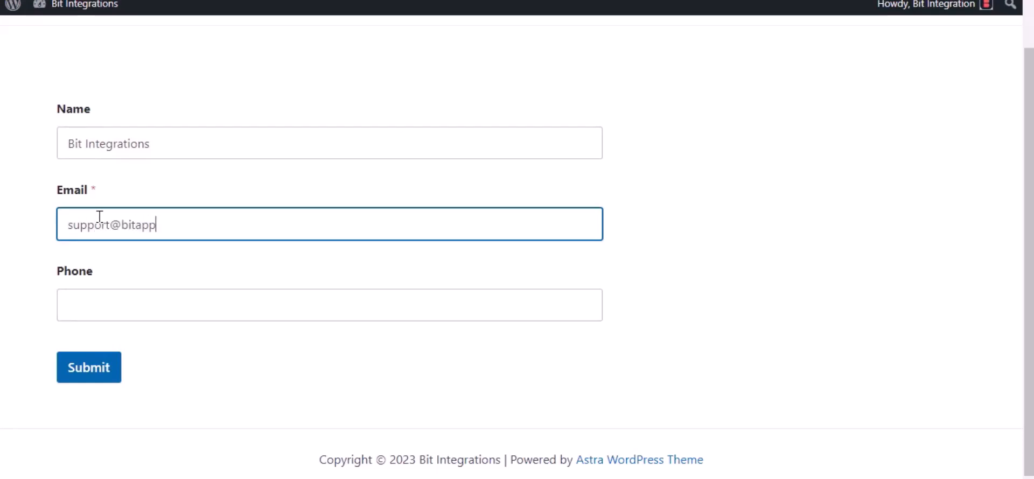
pyautogui.click(124, 315)
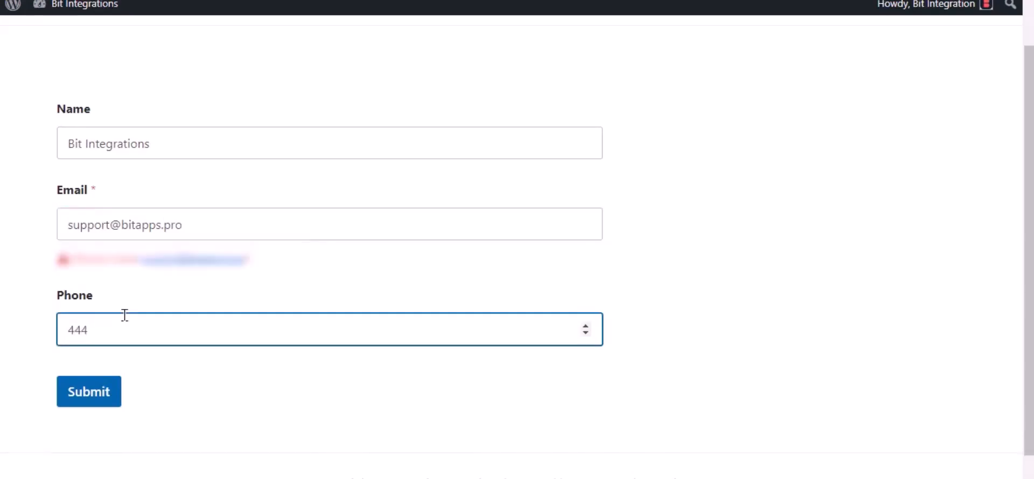
pyautogui.click(88, 401)
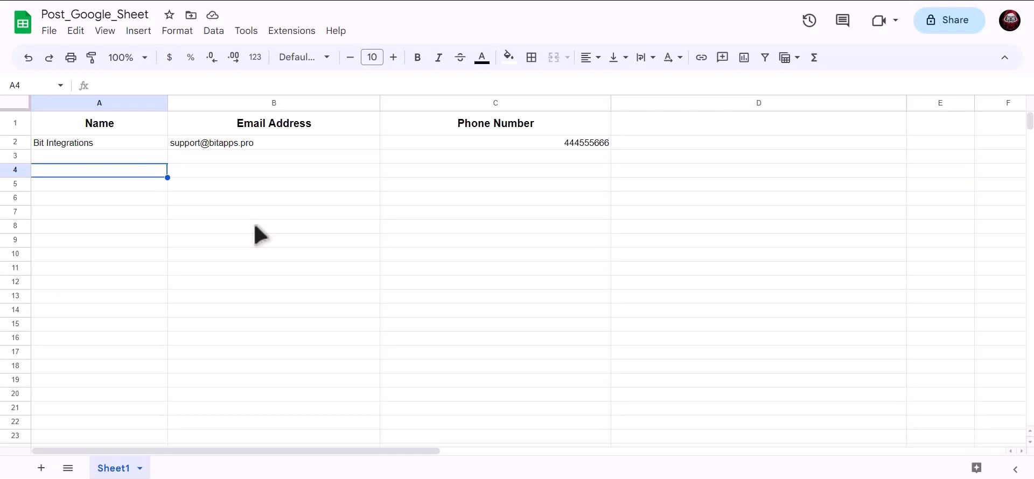
# Check the submitted entry's name, email address and phone number in row 2 of Sheet1 in Post_Google_Sheet in Google Sheets.
pyautogui.press('Up')
pyautogui.press('Up')
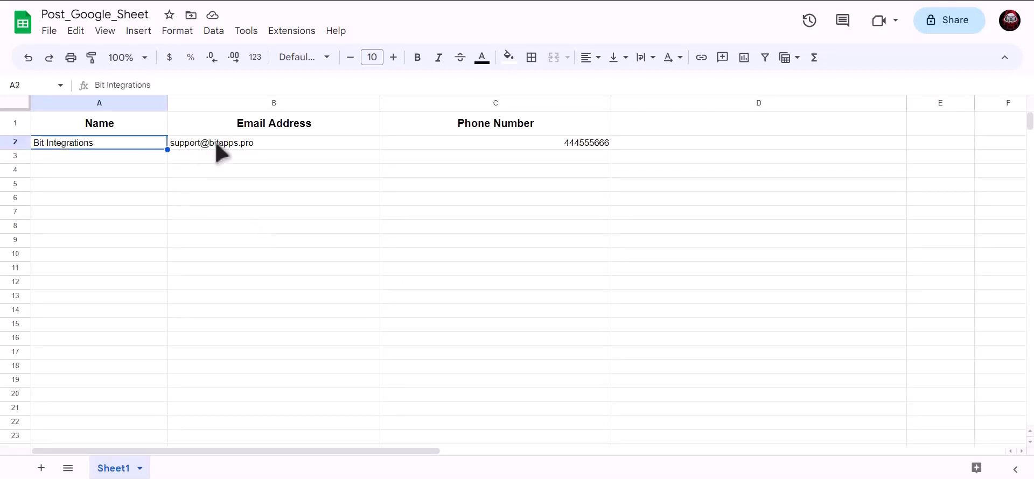
pyautogui.click(218, 152)
pyautogui.click(489, 154)
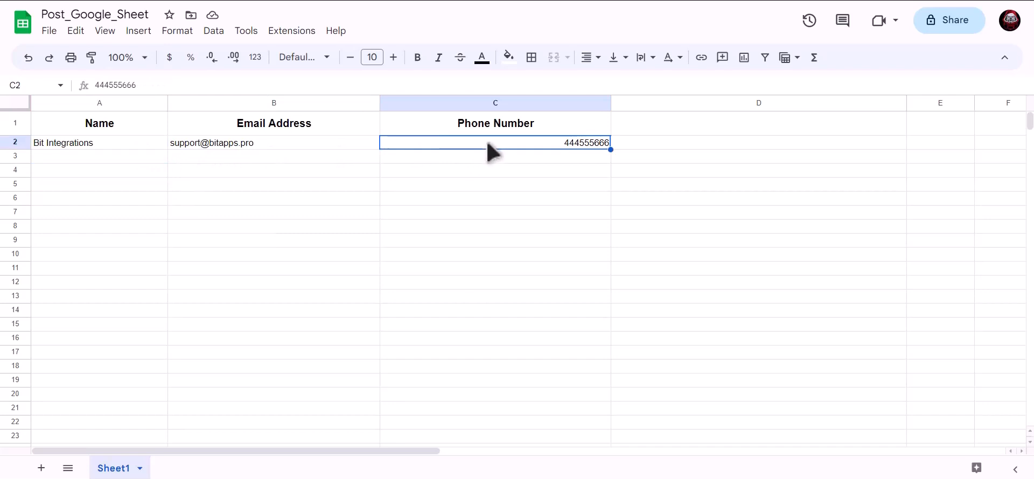
pyautogui.click(301, 203)
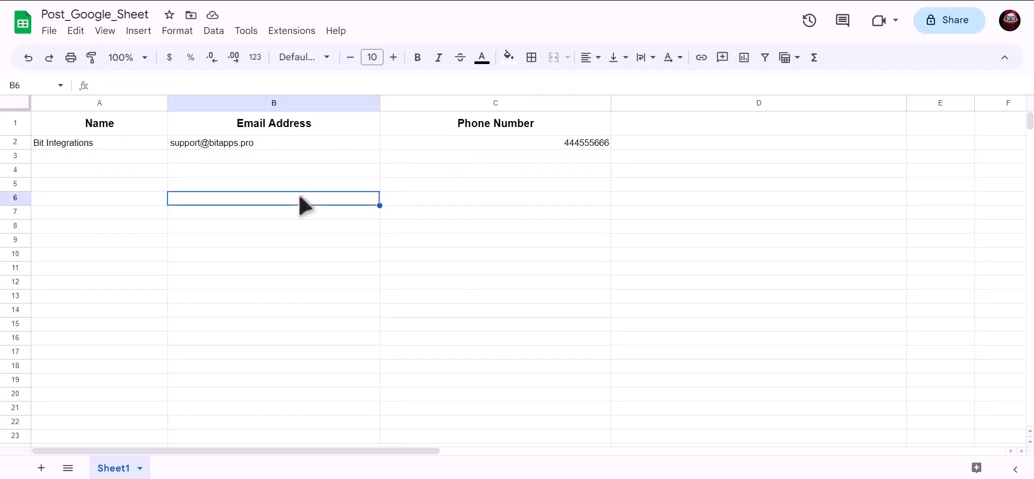